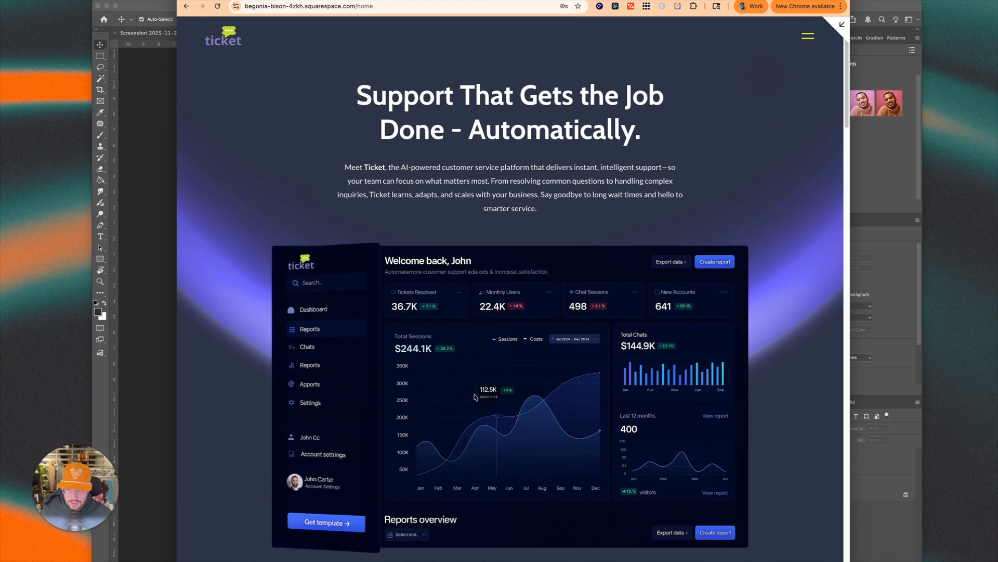
Step: Switch to Photoshop and select the ticket4, ticket3 and ticket2 layers in turn to identify each dashboard piece
click(878, 65)
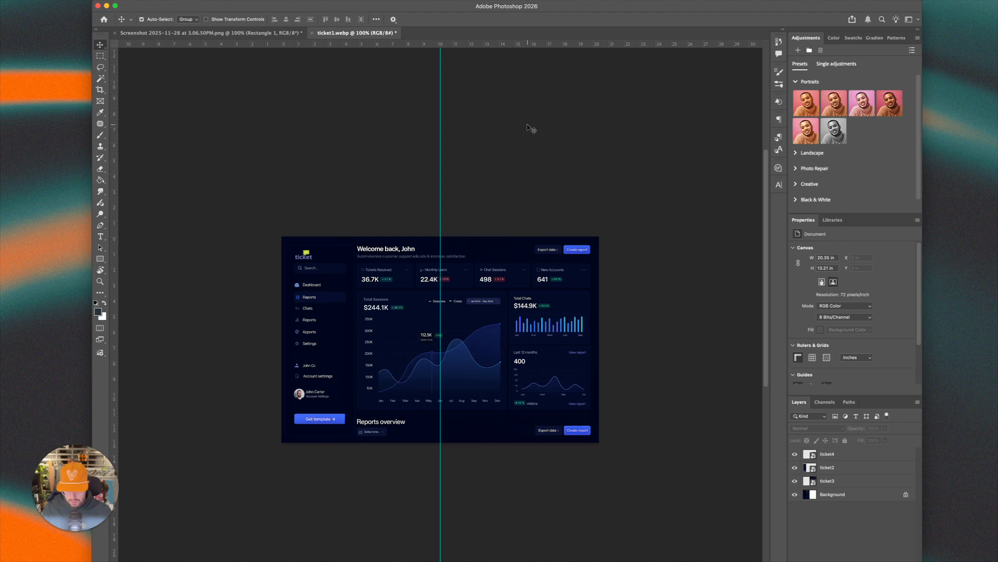
click(549, 335)
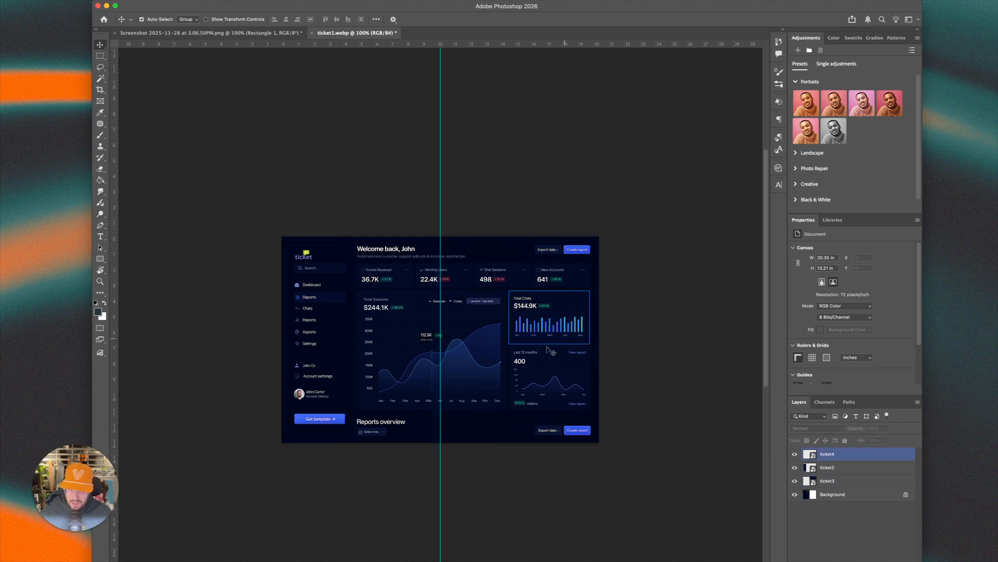
click(549, 351)
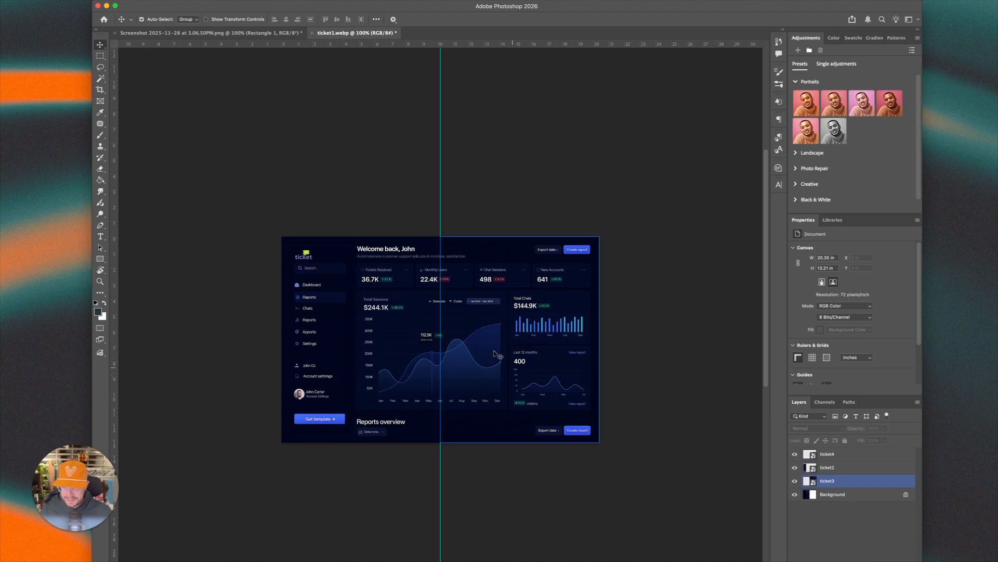
click(850, 469)
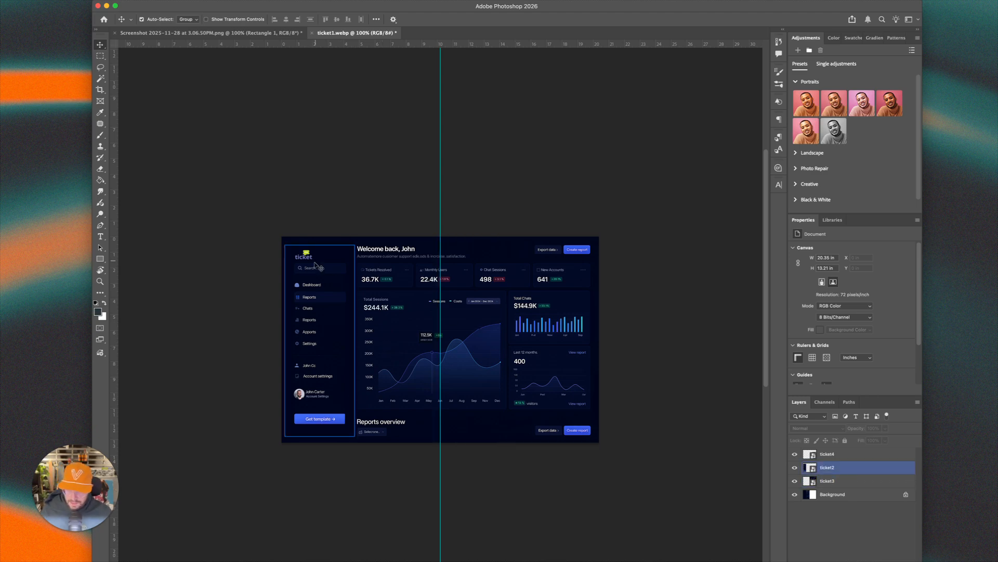
Step: Hide and reshow the ticket2, ticket3 and ticket4 layers one after another to examine each dashboard piece separately
click(795, 467)
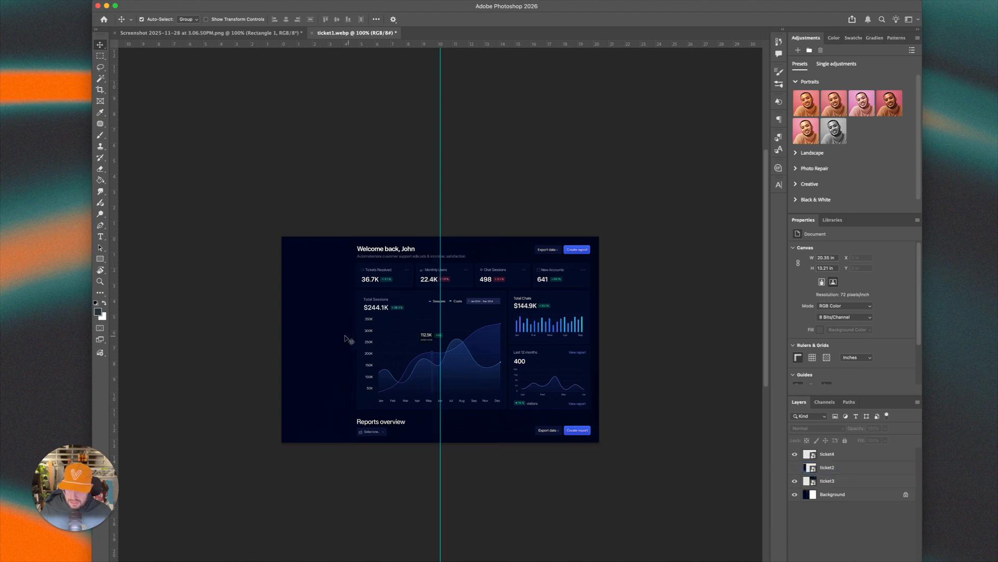
click(795, 482)
click(794, 480)
click(794, 454)
click(568, 335)
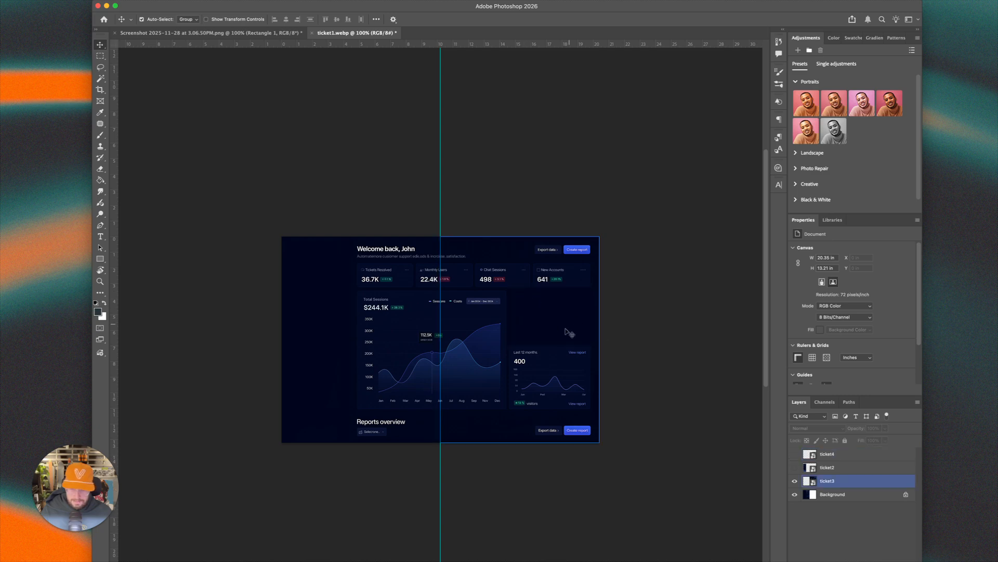
click(794, 453)
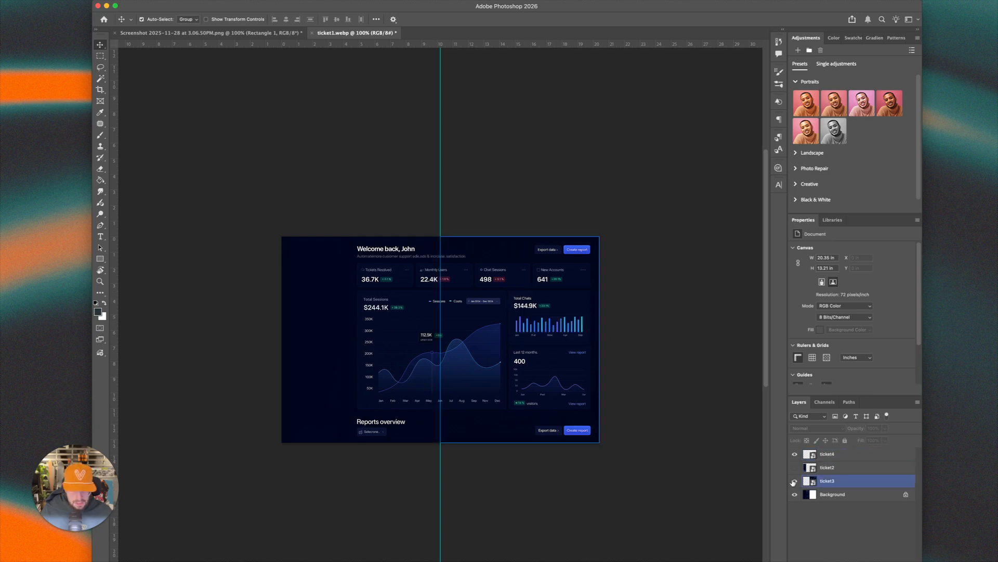
click(794, 482)
click(794, 467)
click(795, 481)
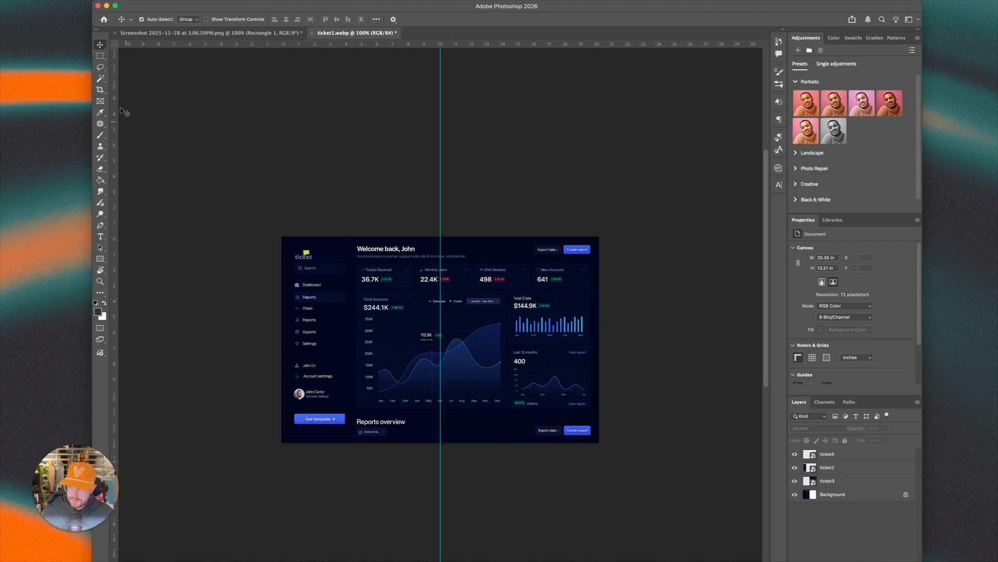
Step: Crop the full dashboard canvas to its left half at the vertical centre guide
click(103, 91)
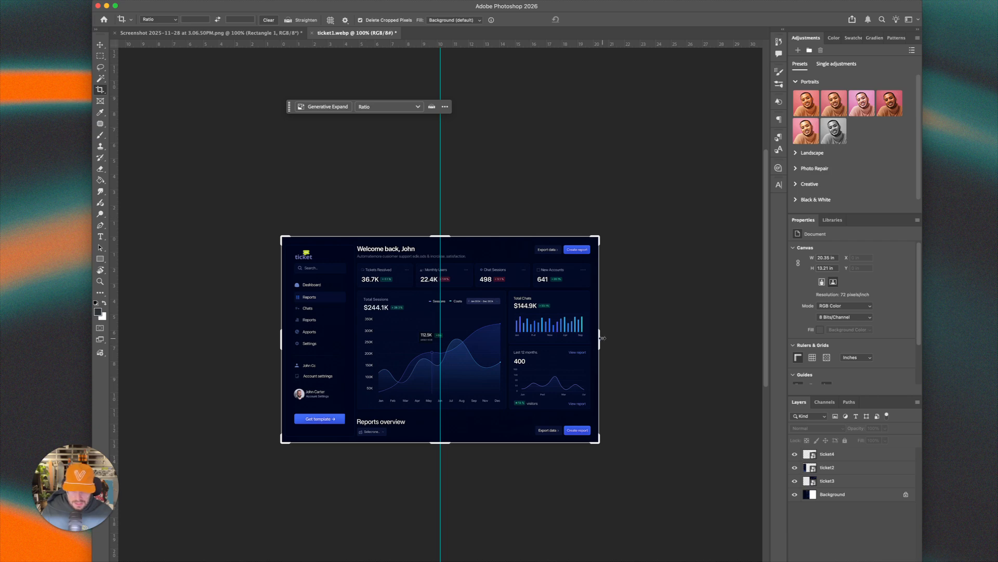
drag(598, 339, 520, 338)
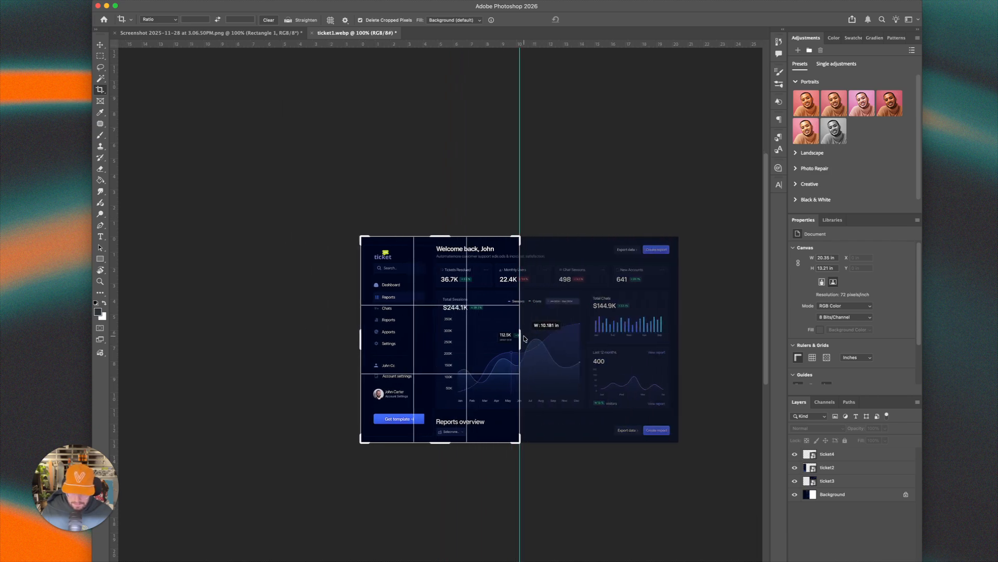
key(Return)
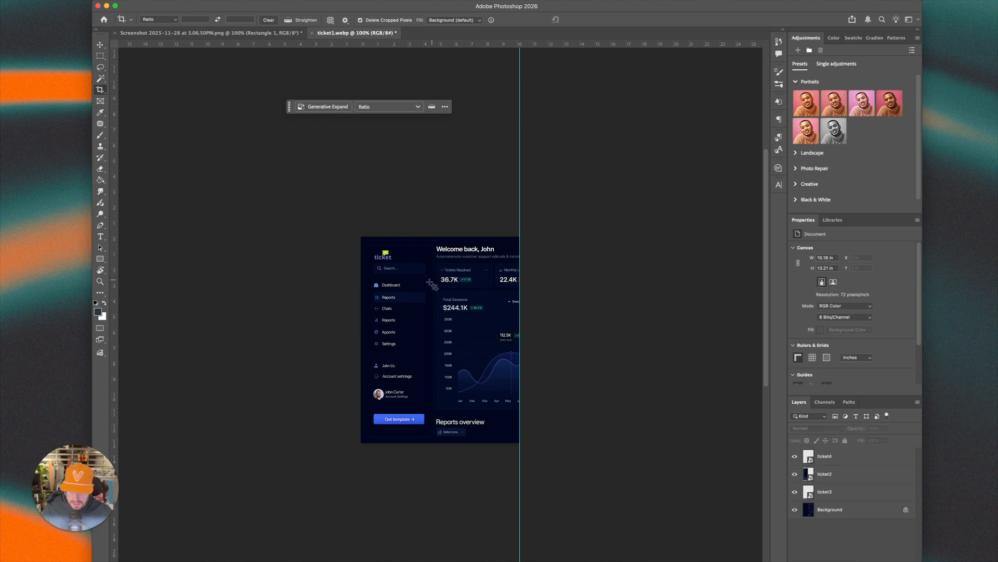
Step: Examine the cropped left half with the ticket2 sidebar layer hidden and shown again
click(795, 474)
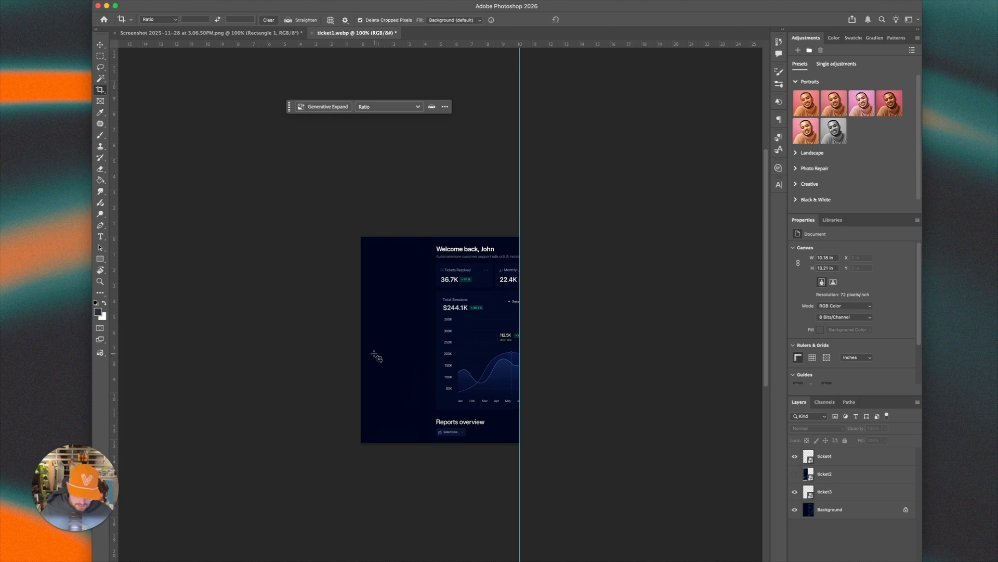
key(super+equal)
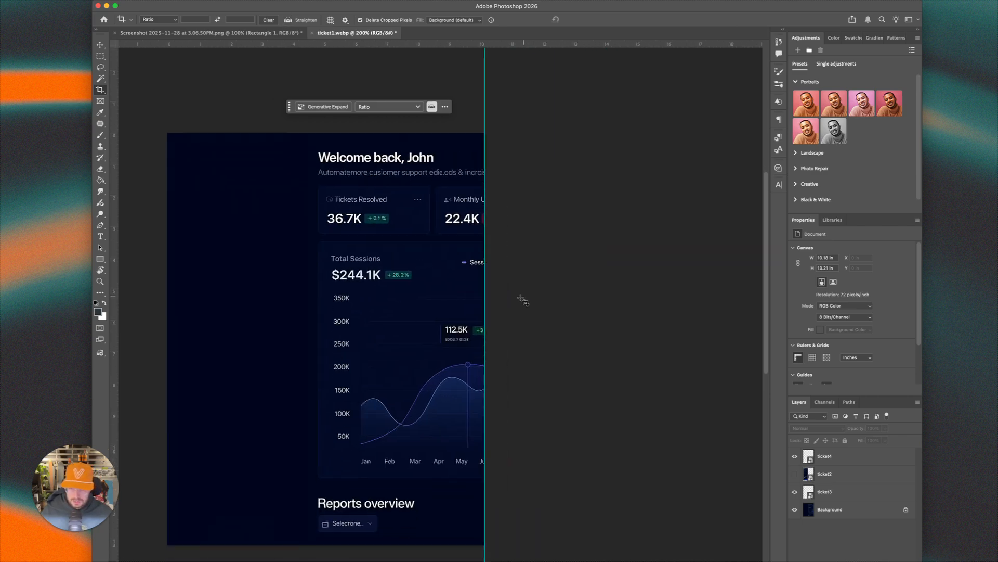
scroll(523, 300, down, 1)
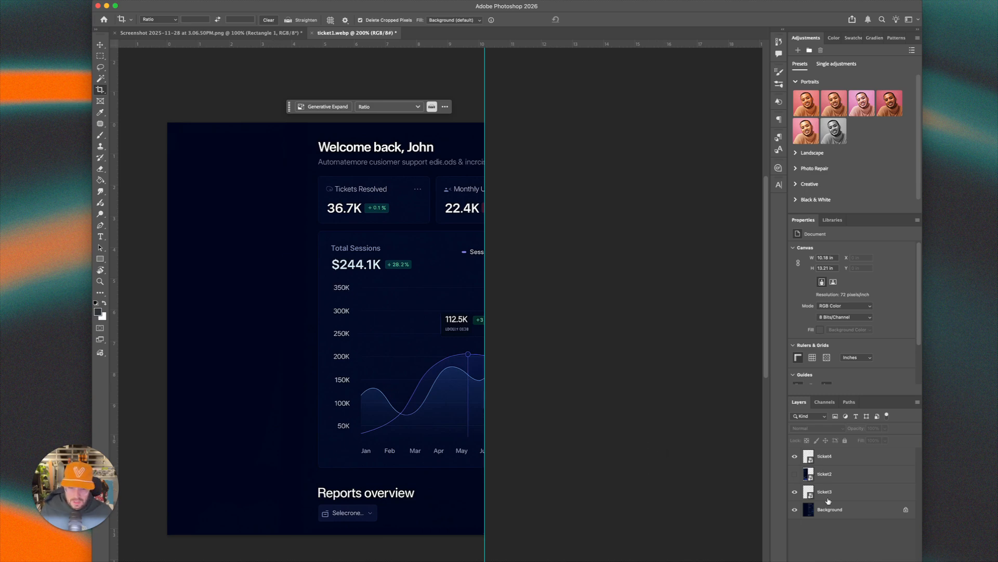
click(794, 473)
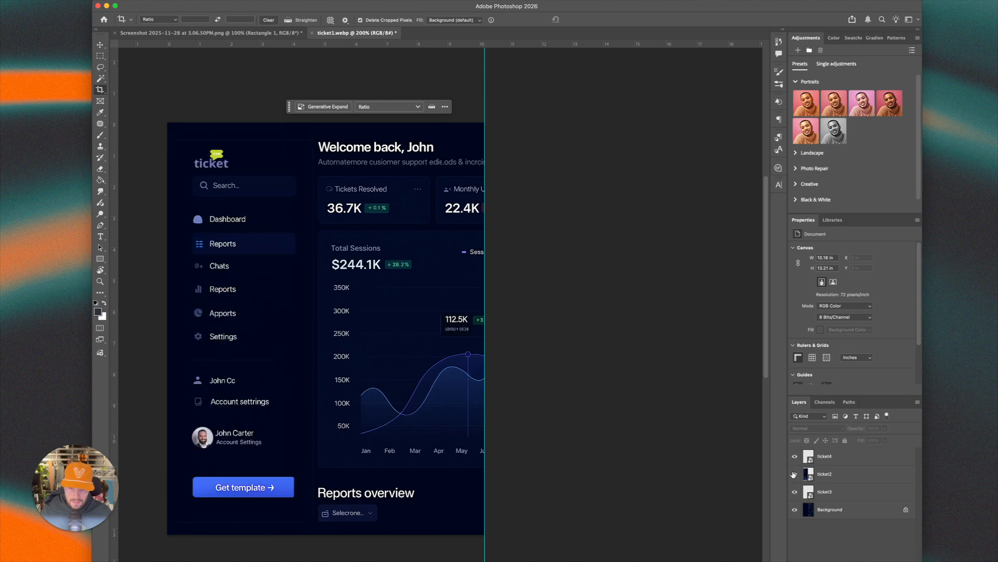
Step: Hide the Background layer and try to crop the canvas to the isolated ticket2 sidebar
click(794, 513)
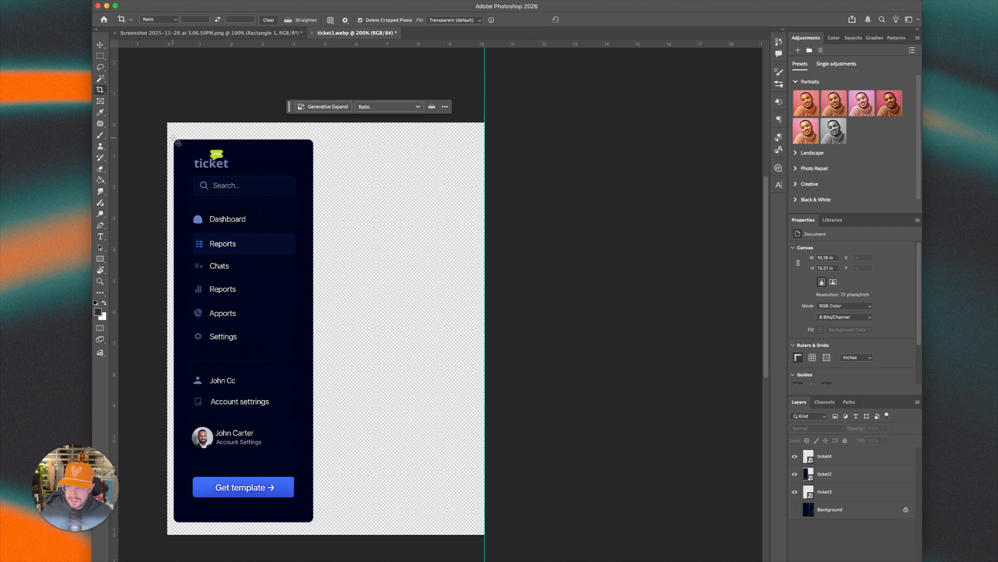
drag(173, 140, 313, 522)
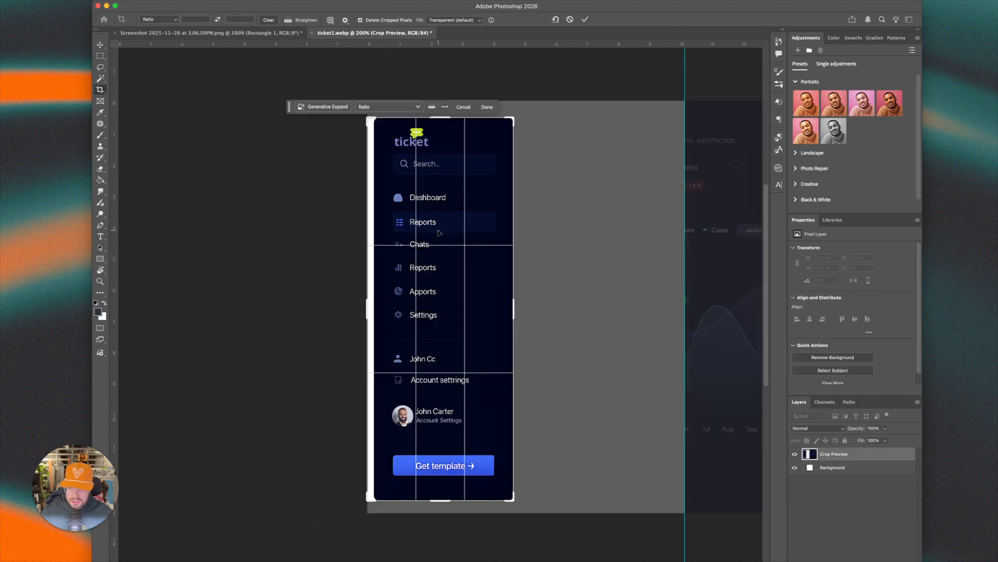
click(101, 46)
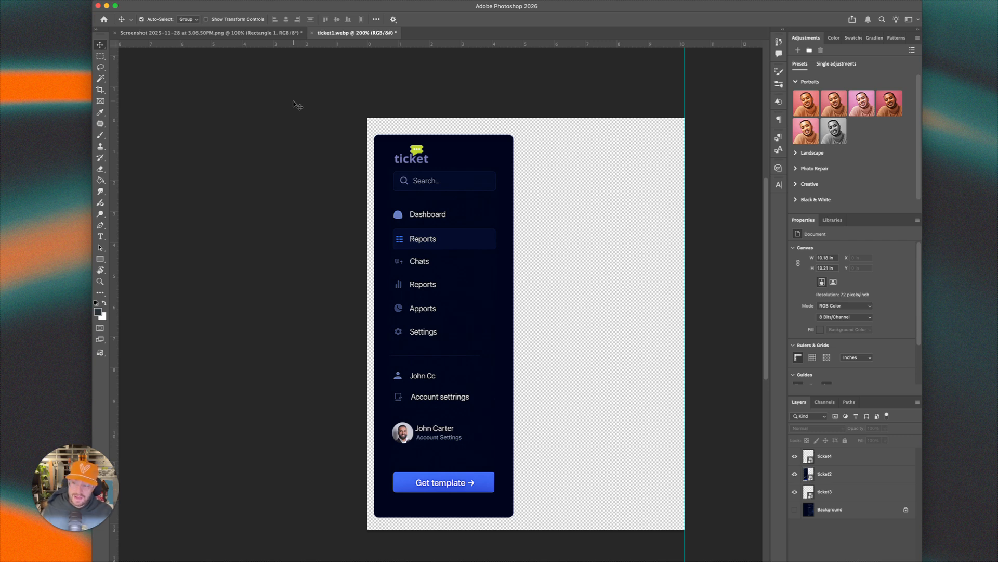
Step: Compare the ticket2 sidebar with the Background by toggling the visibility of both layers
scroll(368, 339, right, 5)
click(368, 339)
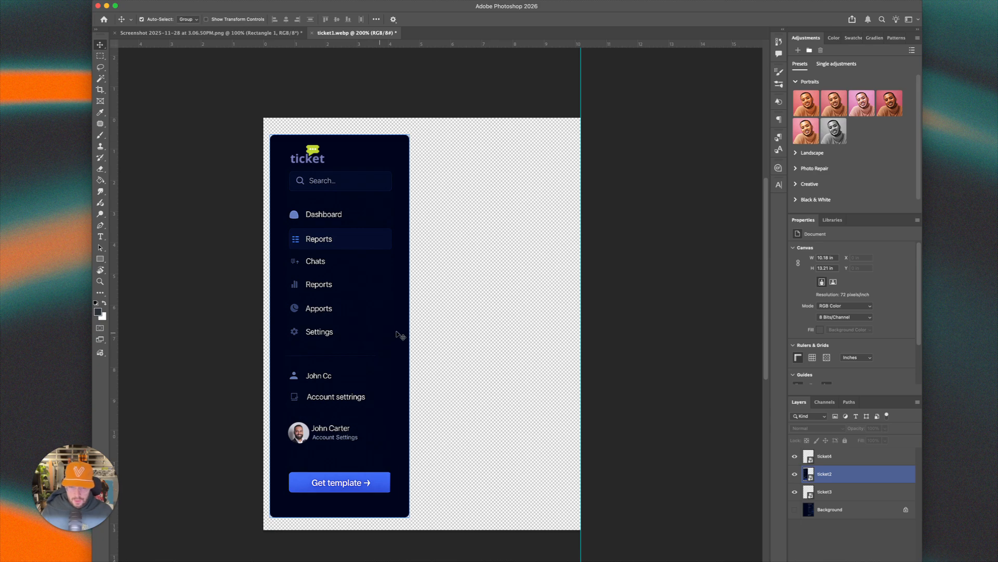
click(794, 474)
click(794, 510)
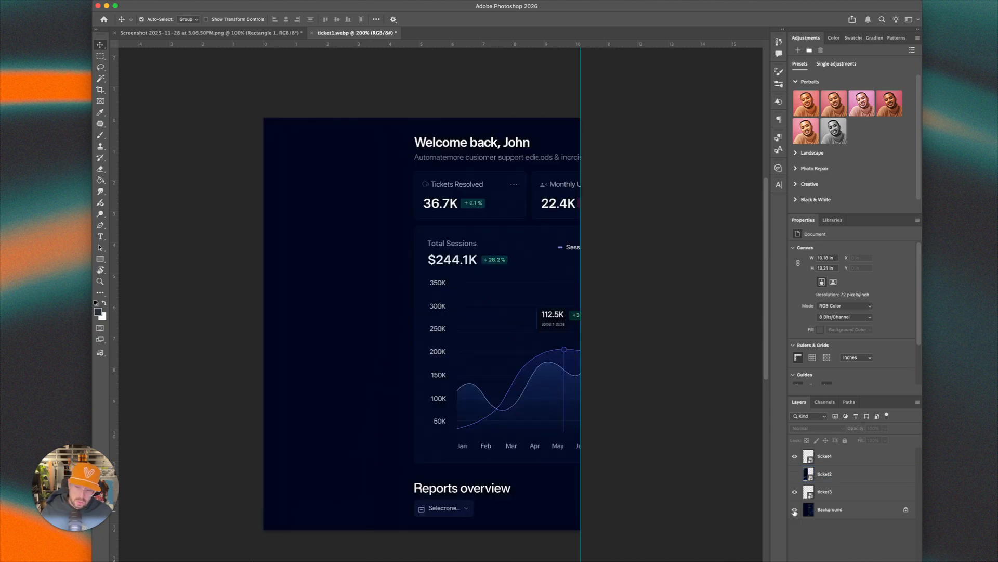
click(795, 510)
click(795, 473)
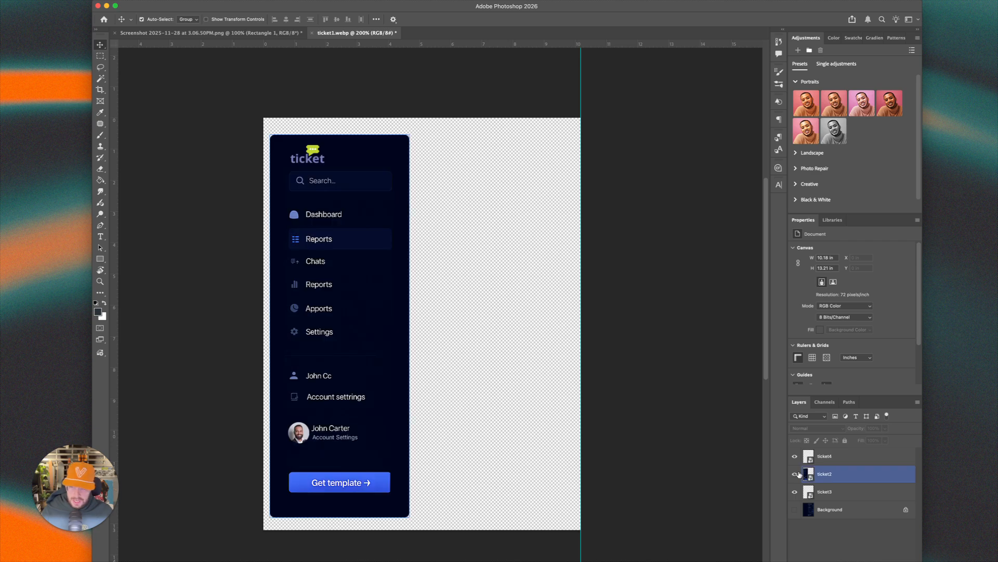
click(796, 474)
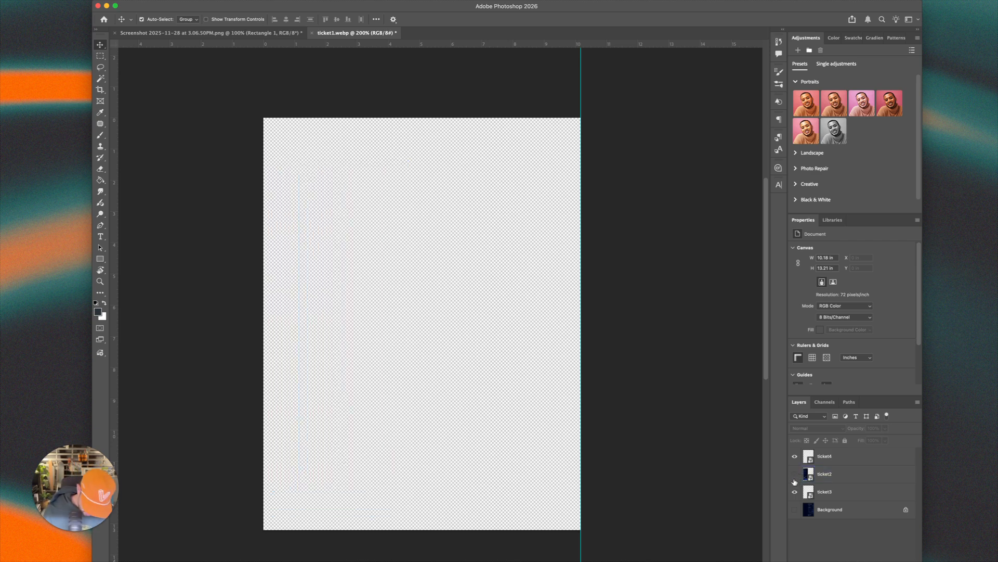
click(795, 474)
click(795, 474)
click(795, 474)
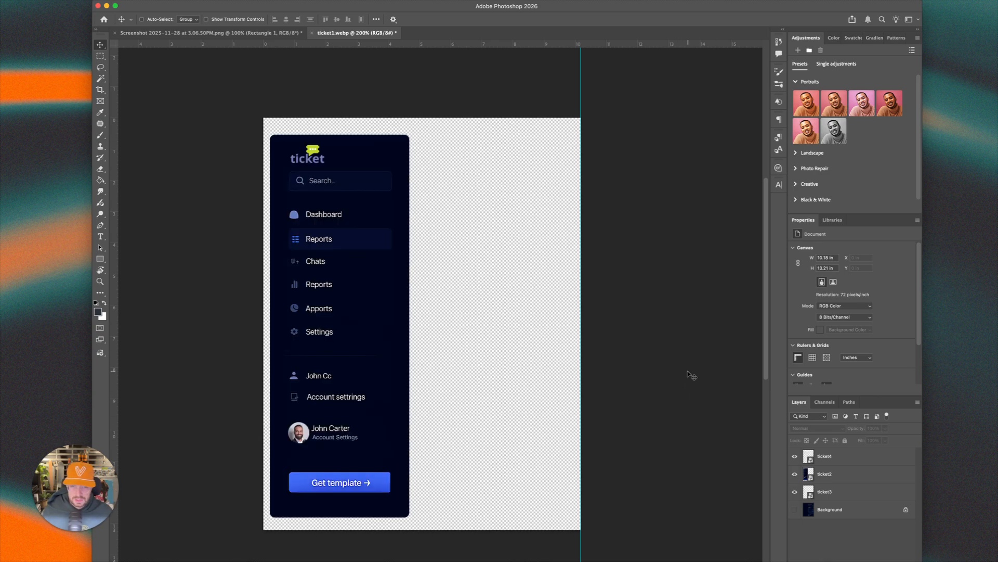
Step: Undo the left-half crop to restore the full-width dashboard canvas
key(super+z)
key(super+z)
key(super+z)
key(super+z)
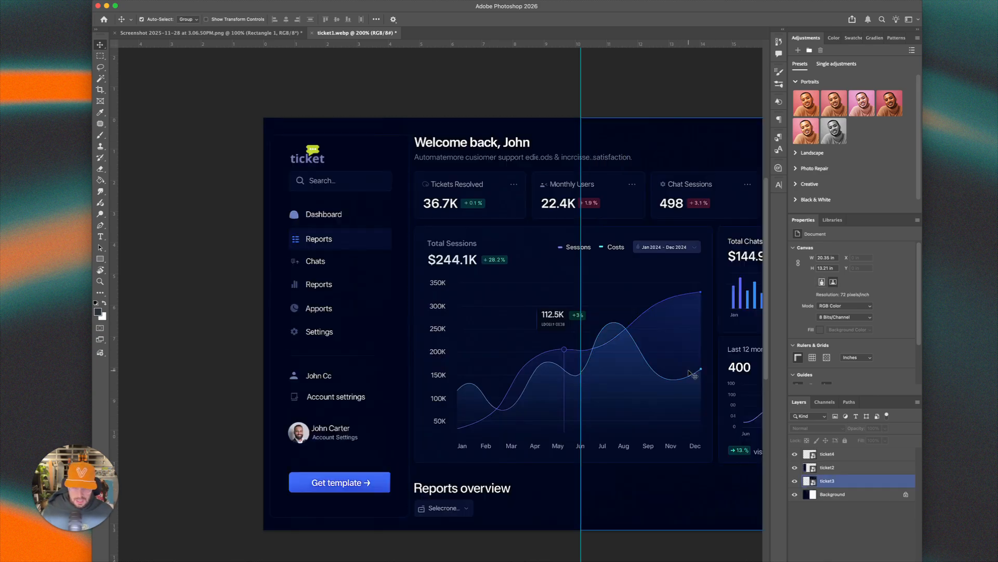
key(super+minus)
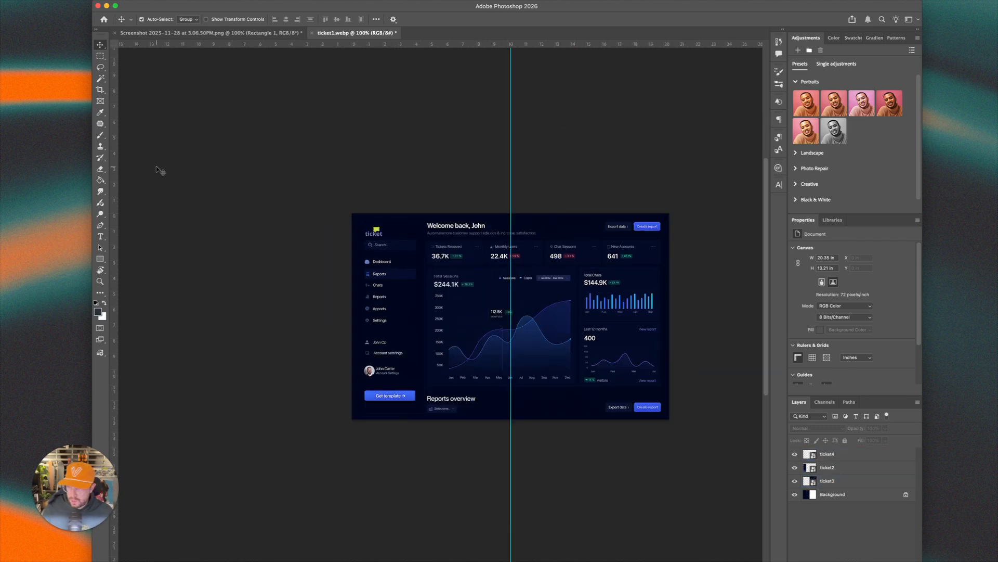
Step: Crop the dashboard canvas to its right half at the vertical centre guide
key(c)
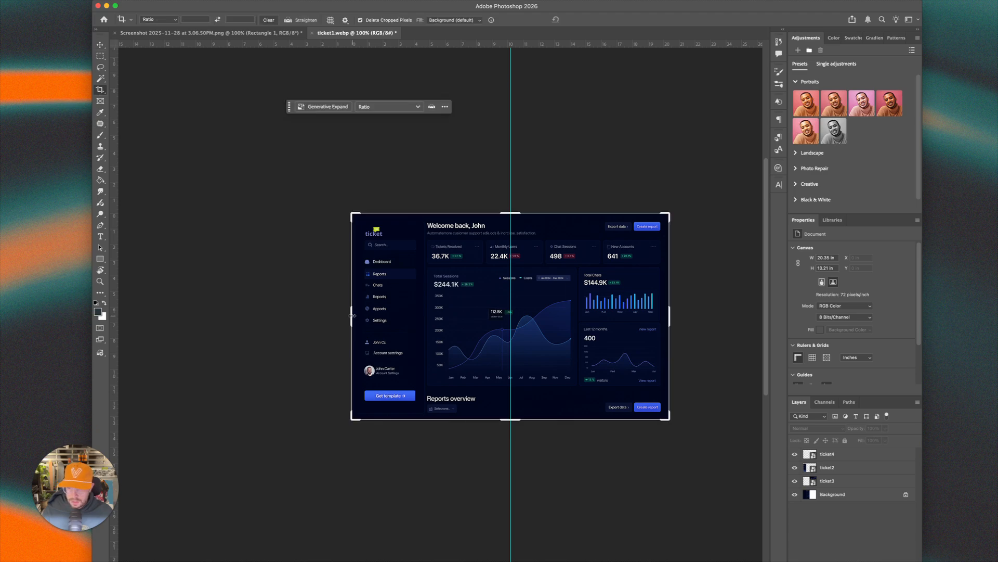
drag(354, 316, 431, 323)
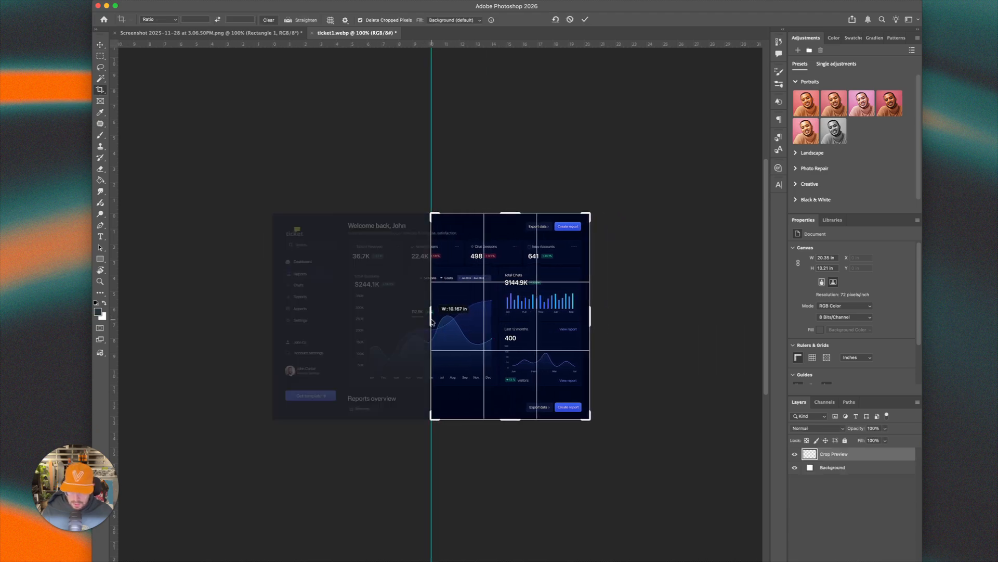
key(Return)
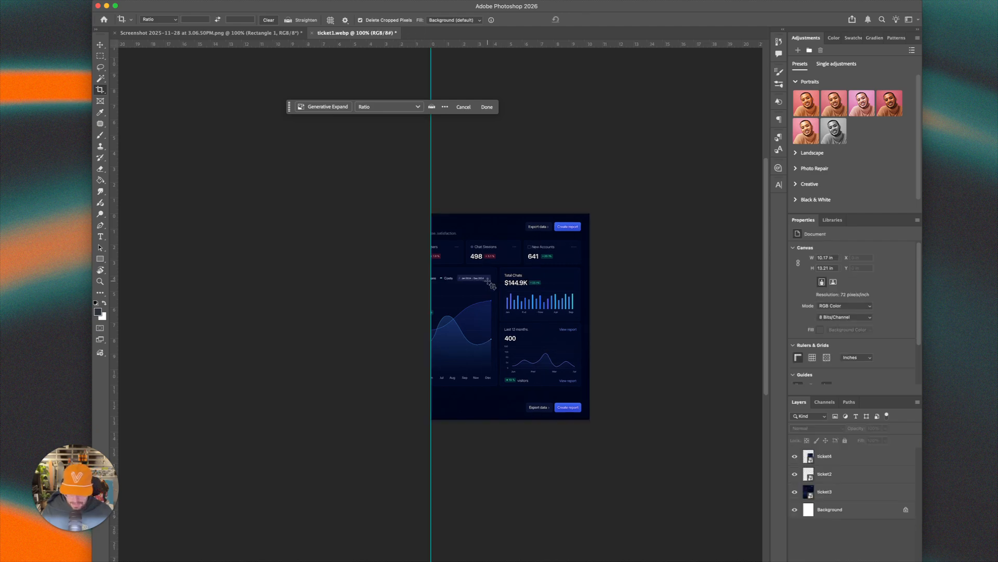
Step: Inspect the right half's pieces by toggling the visibility of the ticket4, ticket3 and Background layers
click(794, 456)
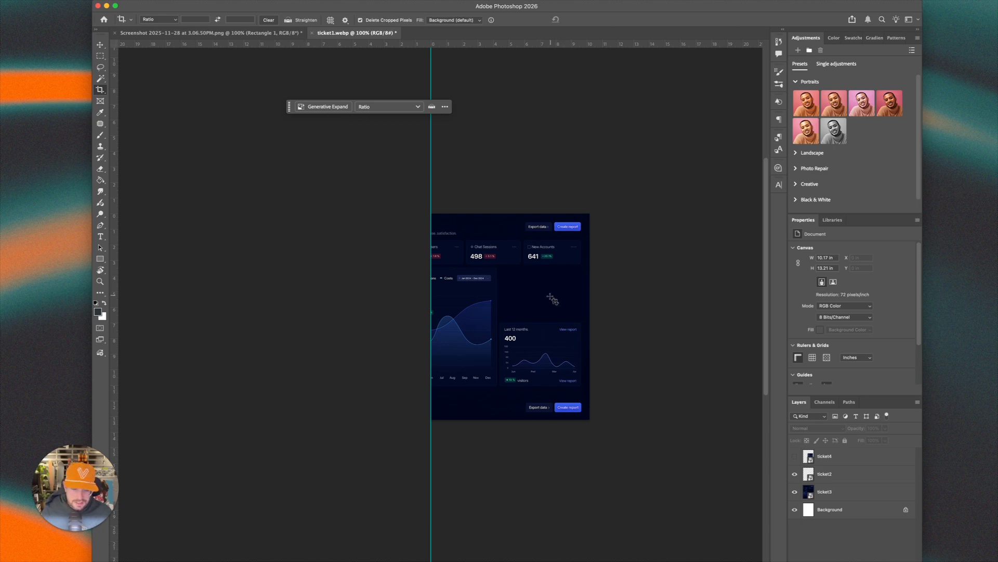
click(795, 456)
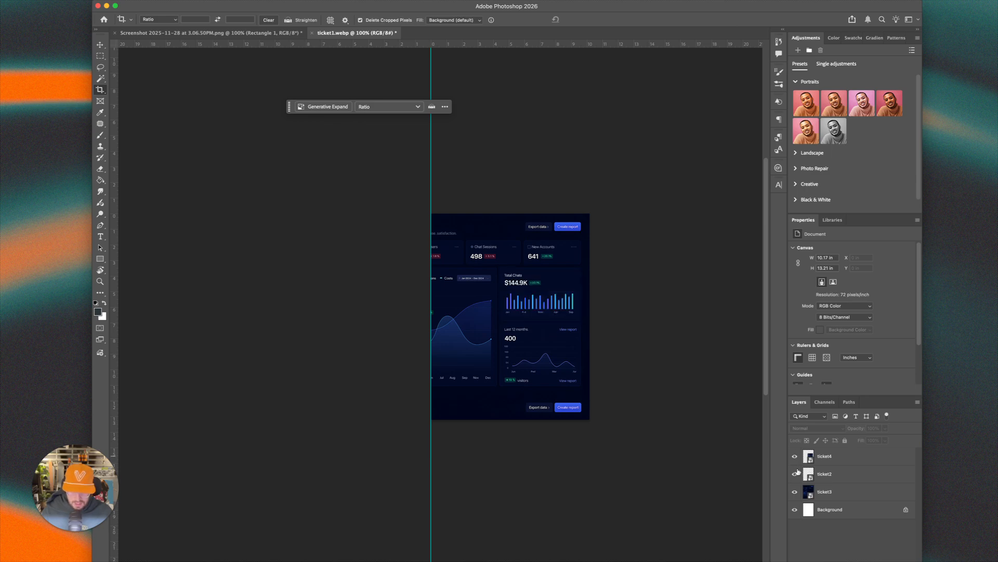
click(794, 492)
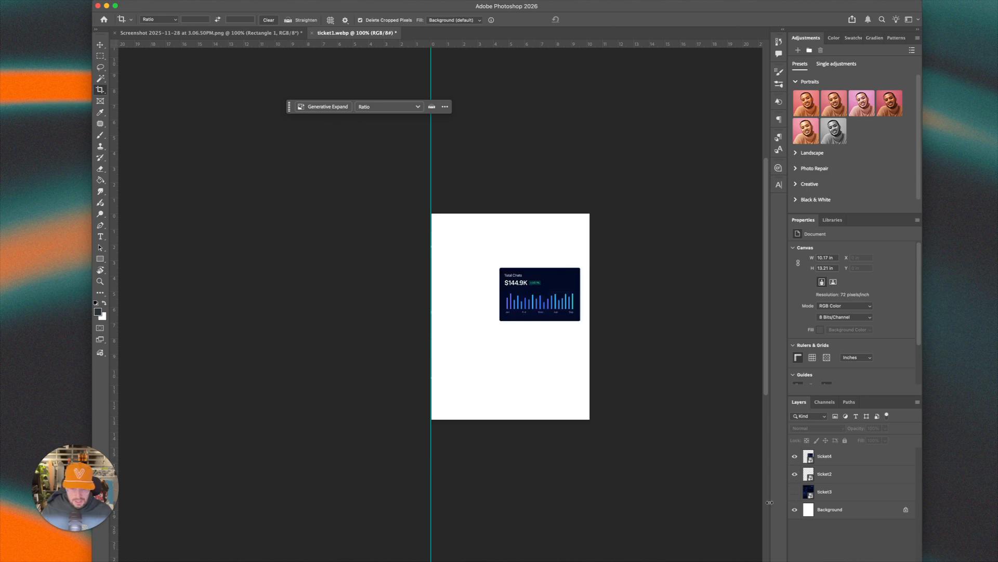
click(795, 509)
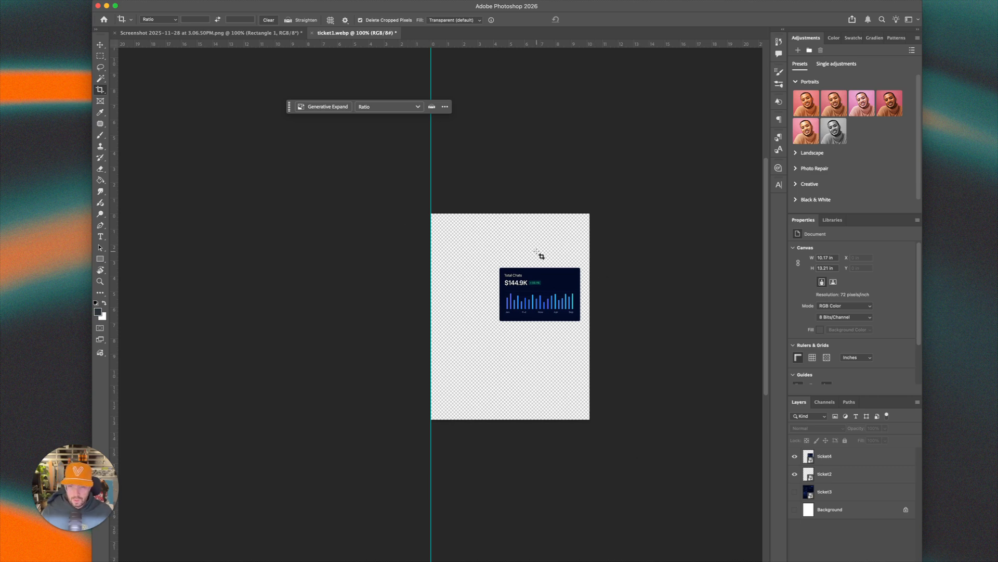
click(794, 492)
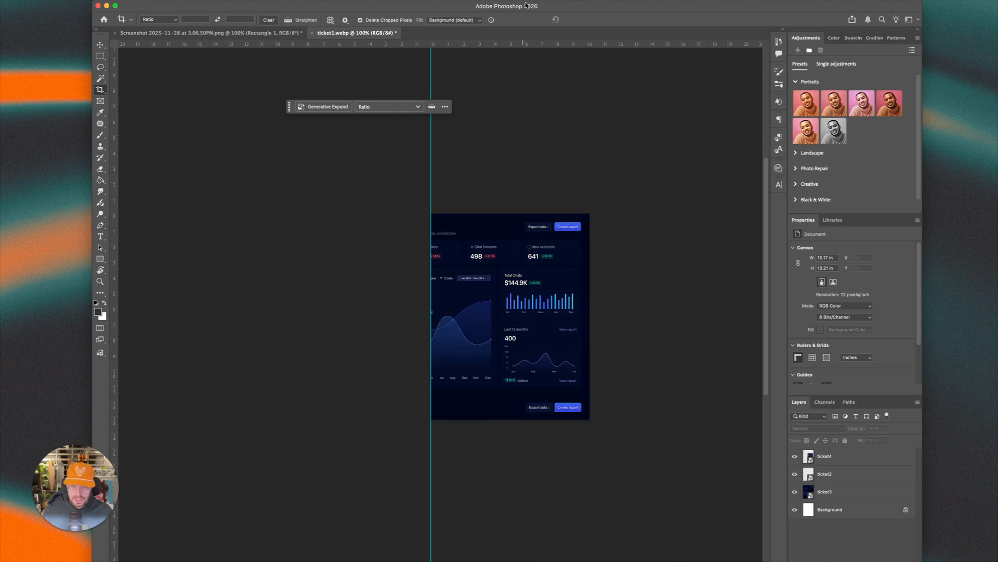
Step: Switch to the Squarespace site in the browser, leave the full-page preview and open the not-linked "video" page
key(super+Tab)
key(Escape)
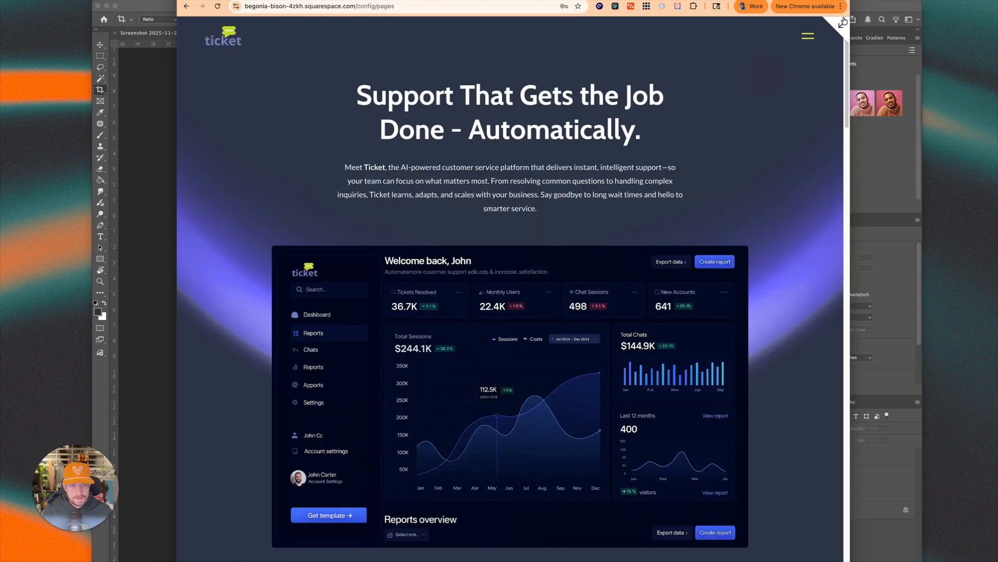
click(225, 163)
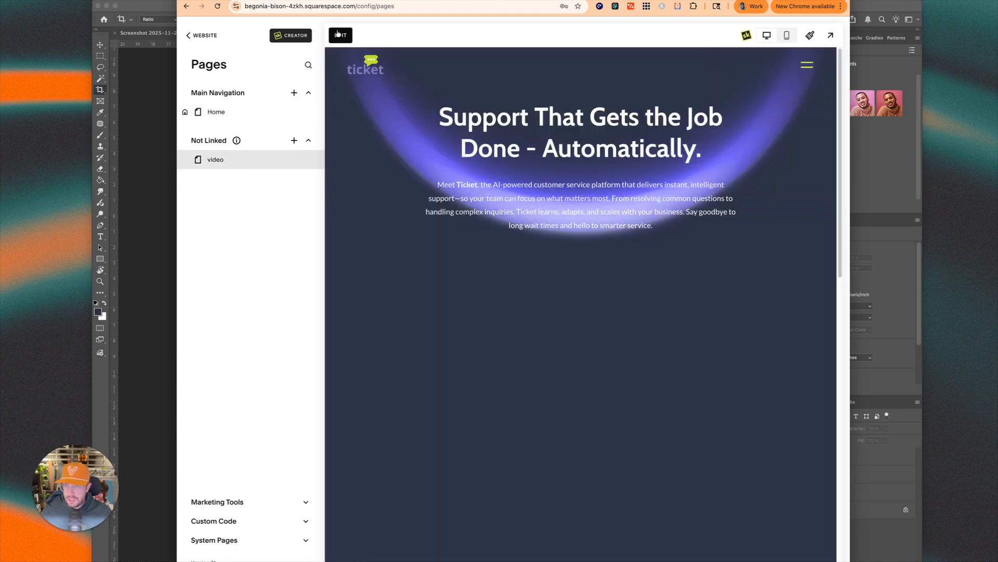
Step: Open the video page for editing, lengthen its hero section, and place an empty image block below the intro text, left of the centre line
click(339, 34)
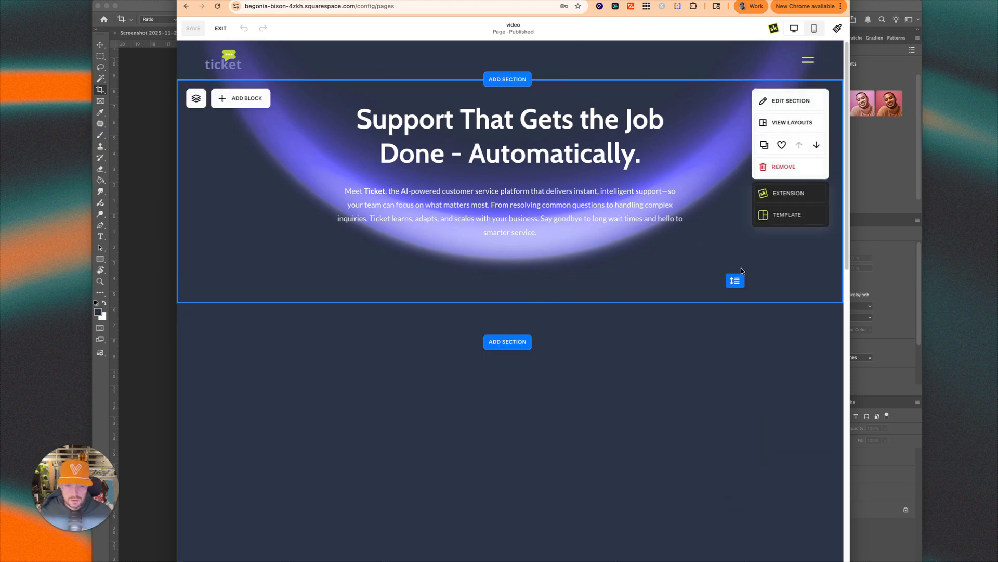
drag(737, 302, 737, 535)
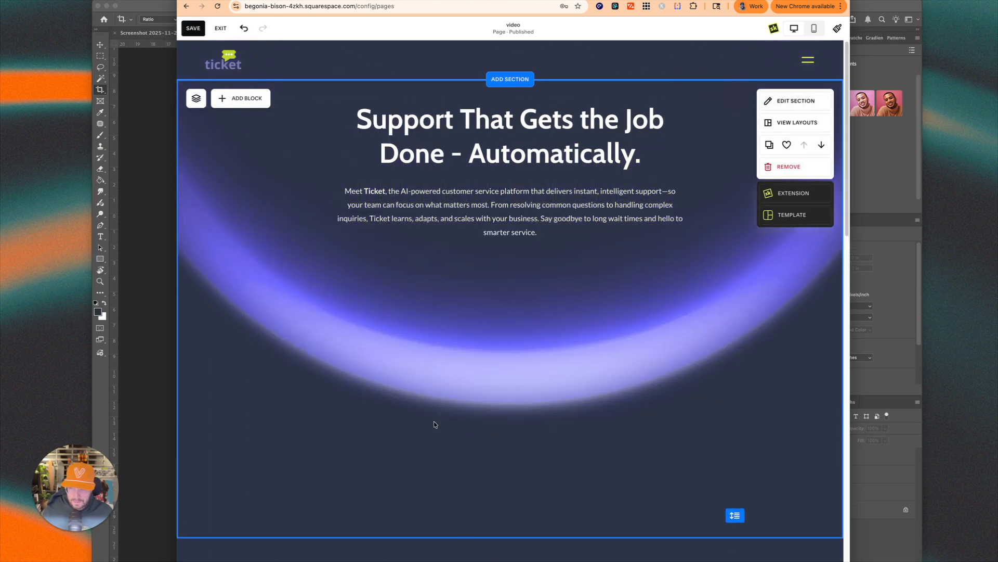
click(252, 99)
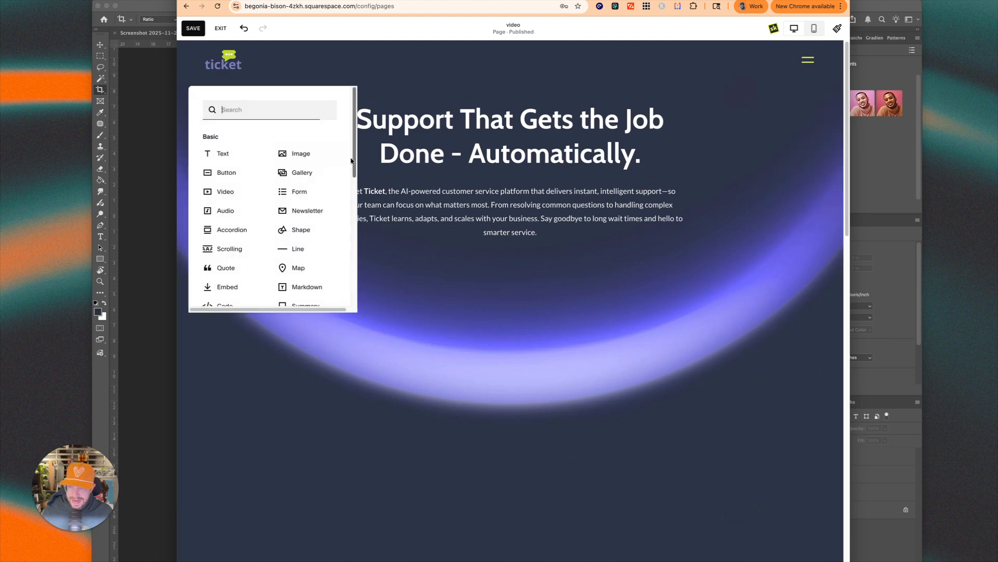
click(315, 156)
drag(327, 171, 445, 492)
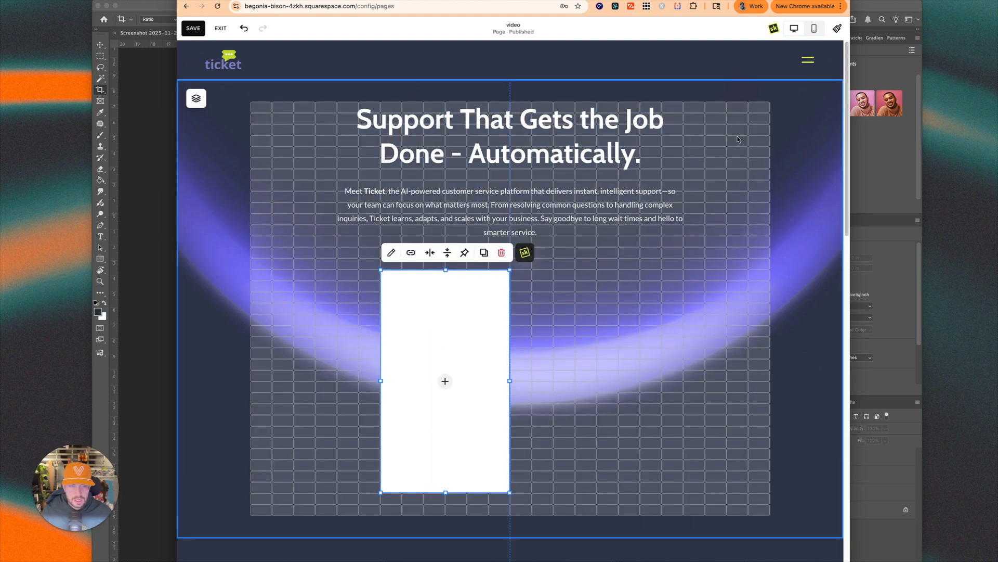
Step: Check the hero section's grid row count and gap settings
click(733, 120)
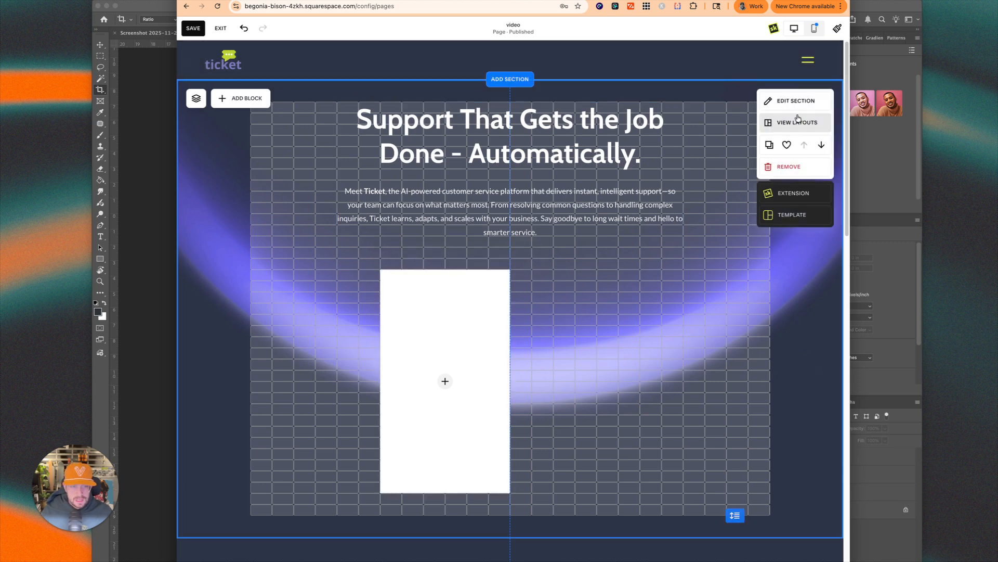
click(795, 99)
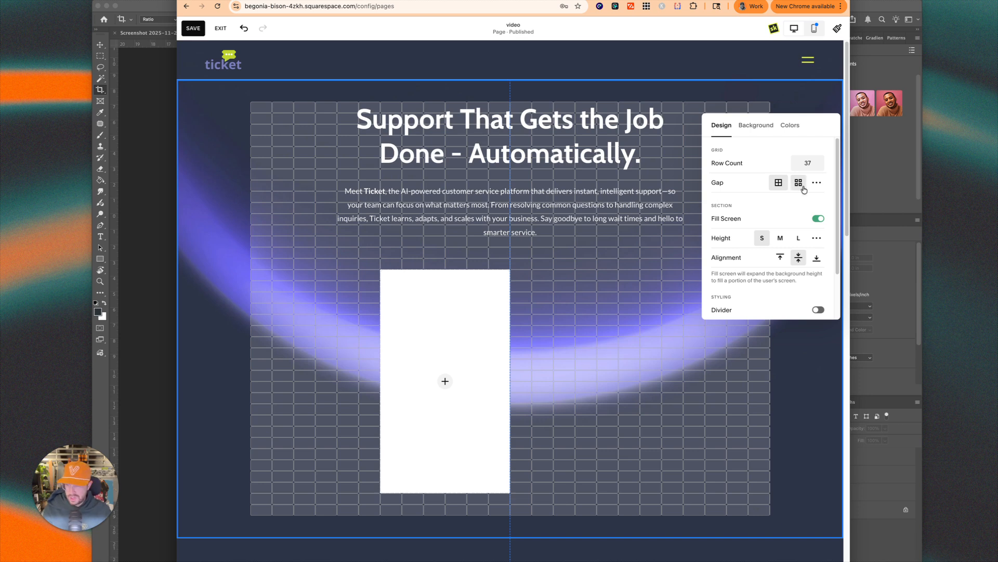
click(651, 415)
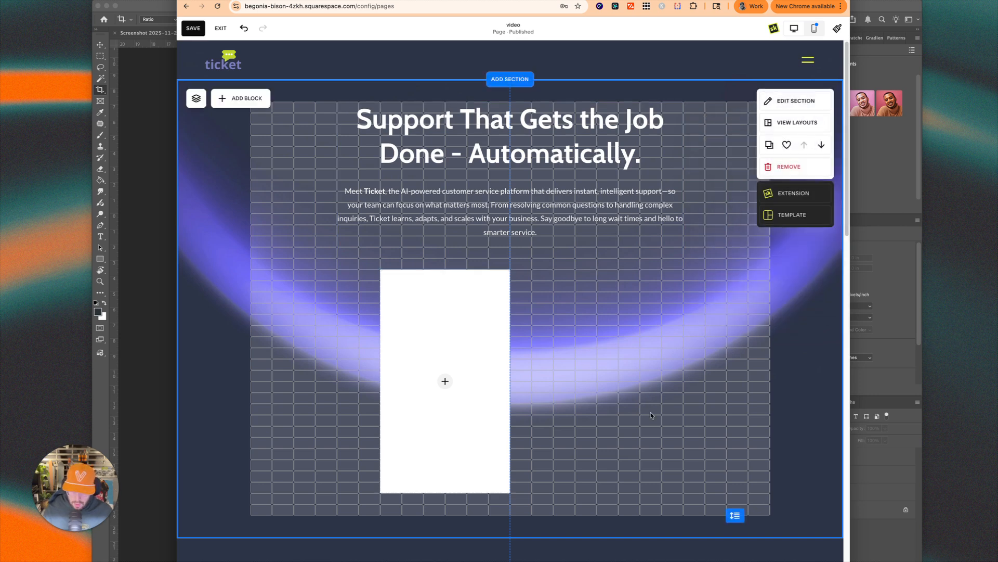
Step: Widen the empty image block leftward and fill it with ticket1.webp from the image library
click(419, 383)
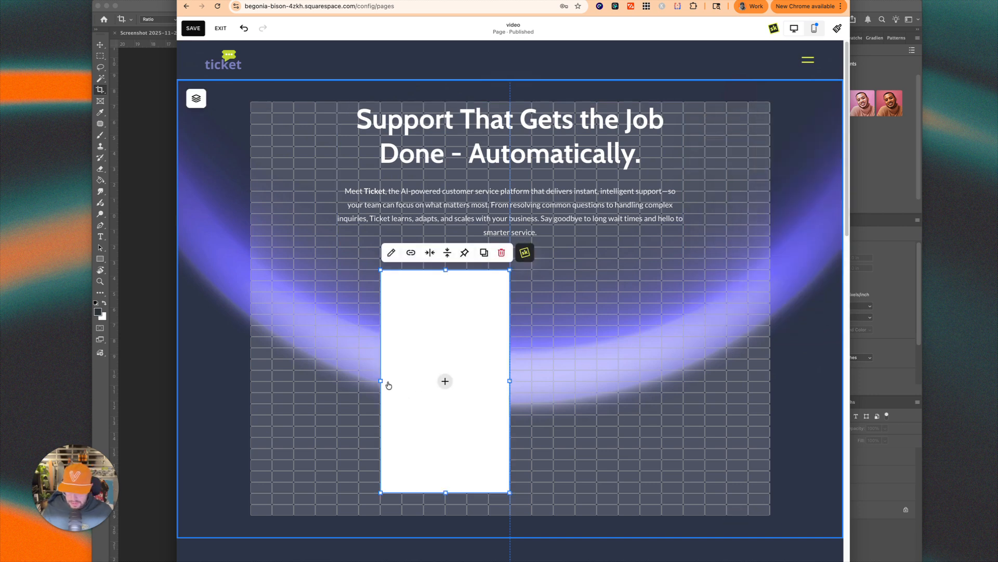
drag(381, 384, 294, 383)
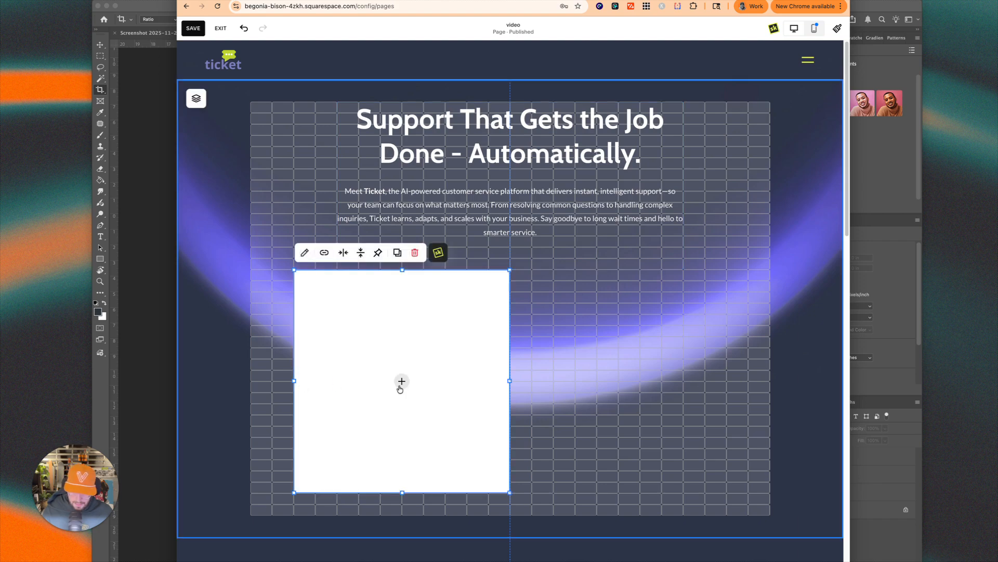
click(401, 381)
click(397, 395)
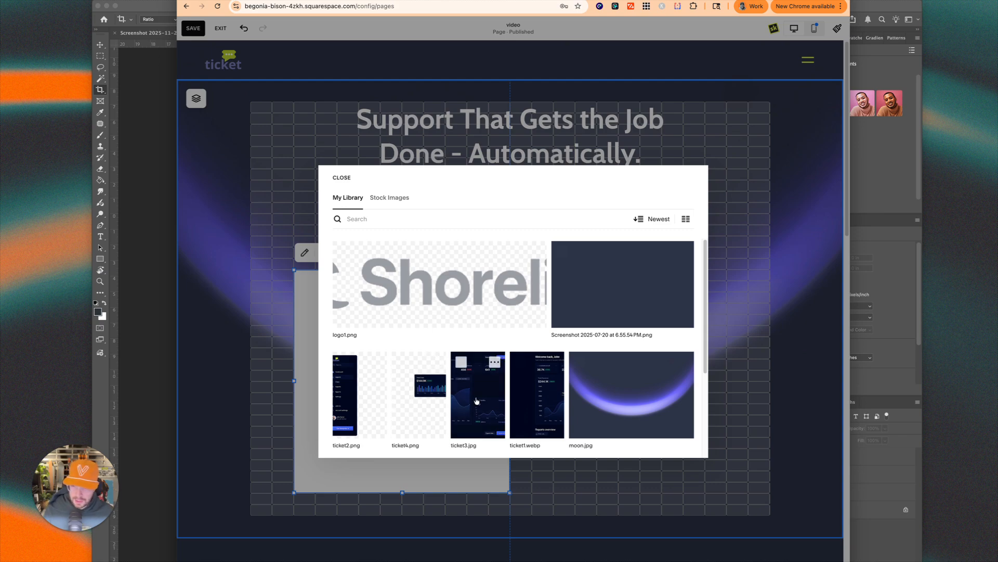
scroll(476, 401, down, 2)
click(520, 339)
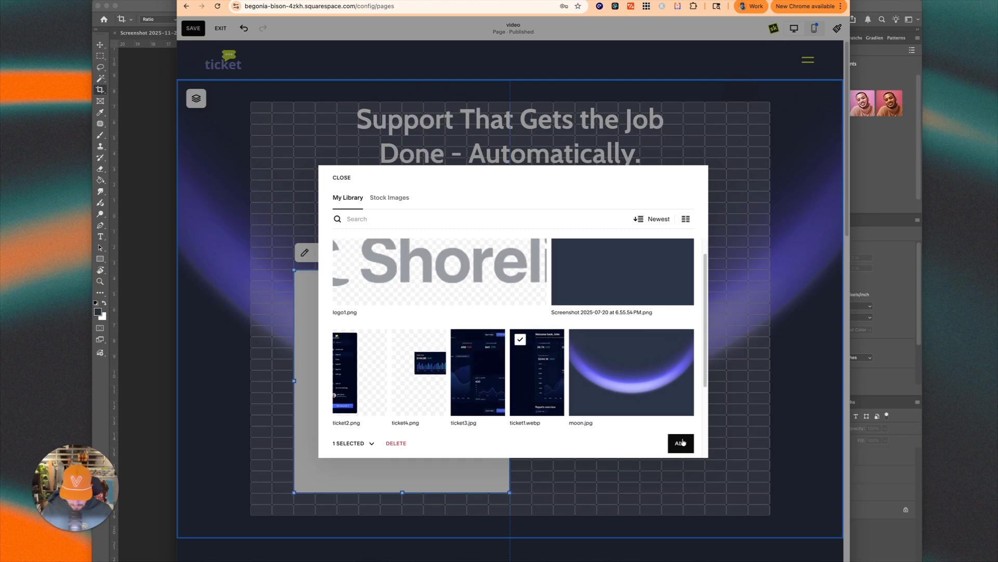
click(681, 442)
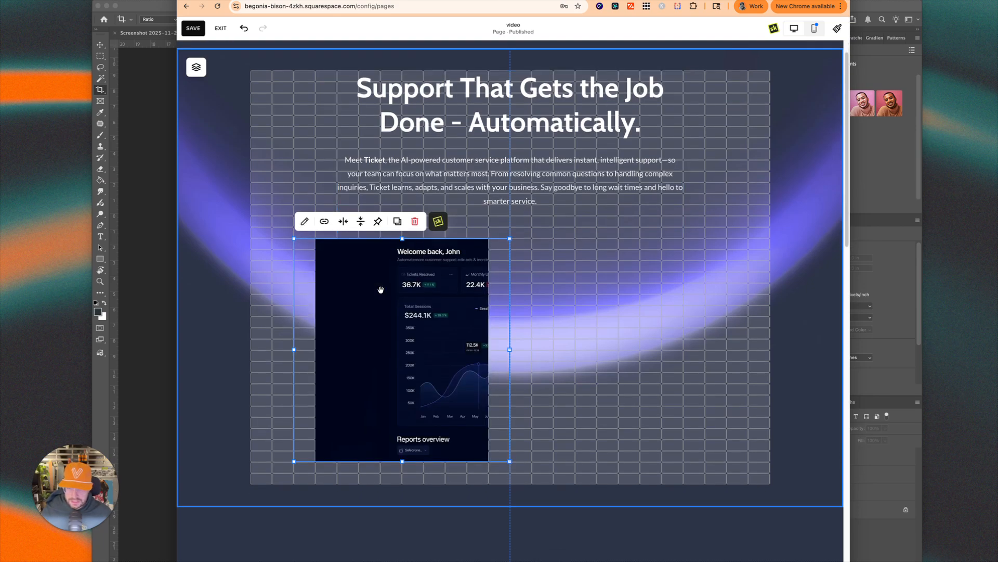
Step: Enlarge the ticket1 image block one column to the left and several rows downward, keeping the image on Fit
drag(294, 349, 273, 349)
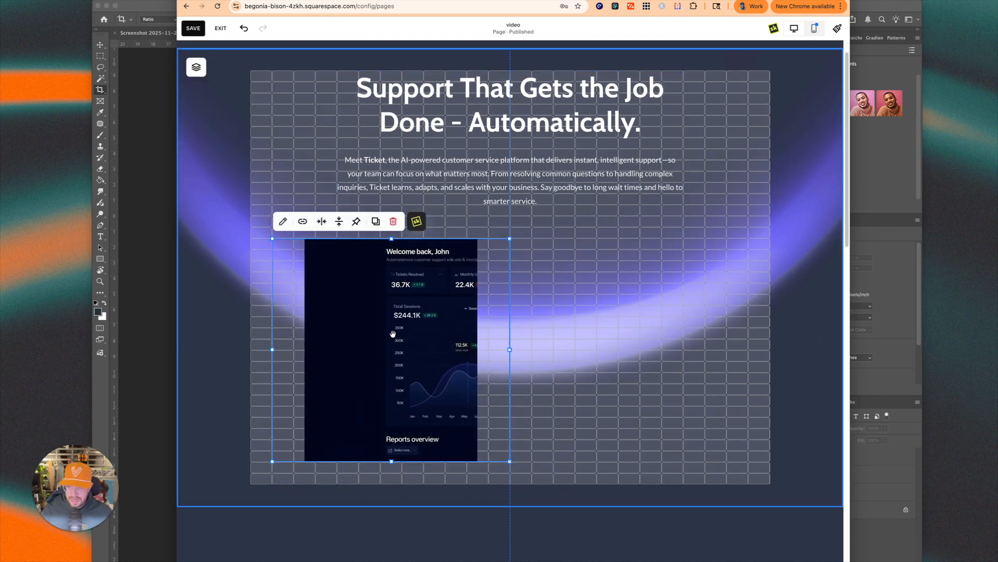
click(282, 223)
click(569, 250)
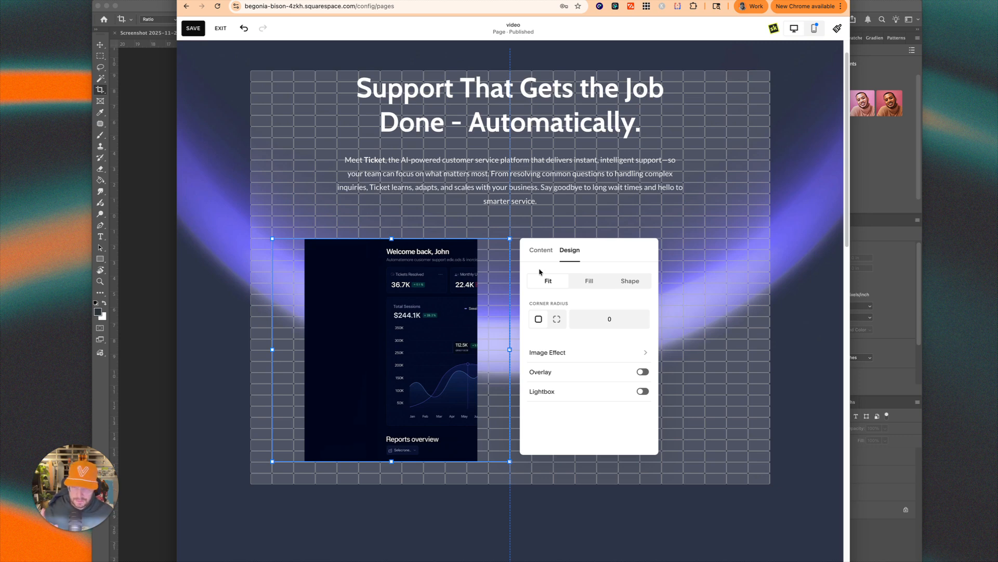
click(377, 398)
click(377, 399)
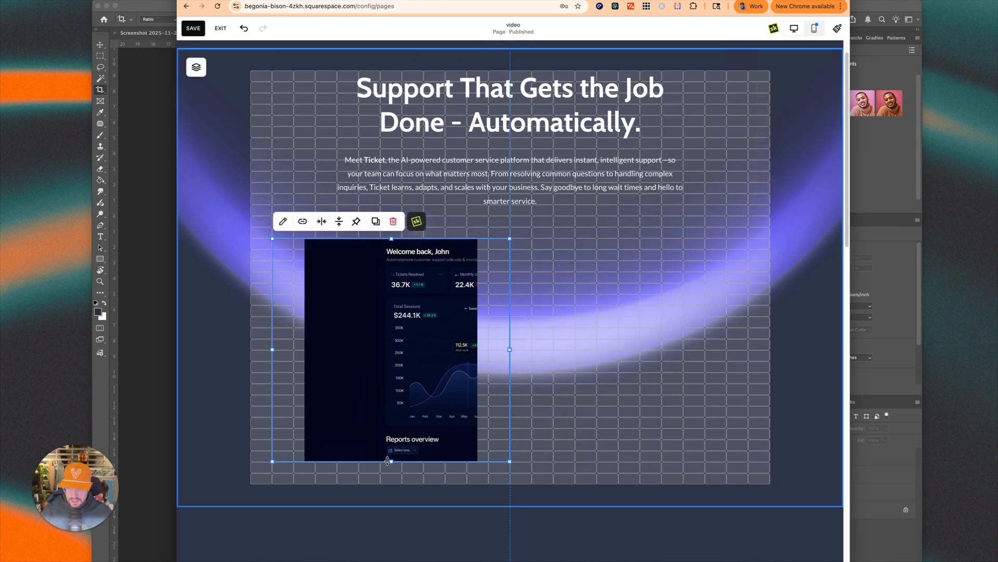
drag(386, 462, 384, 537)
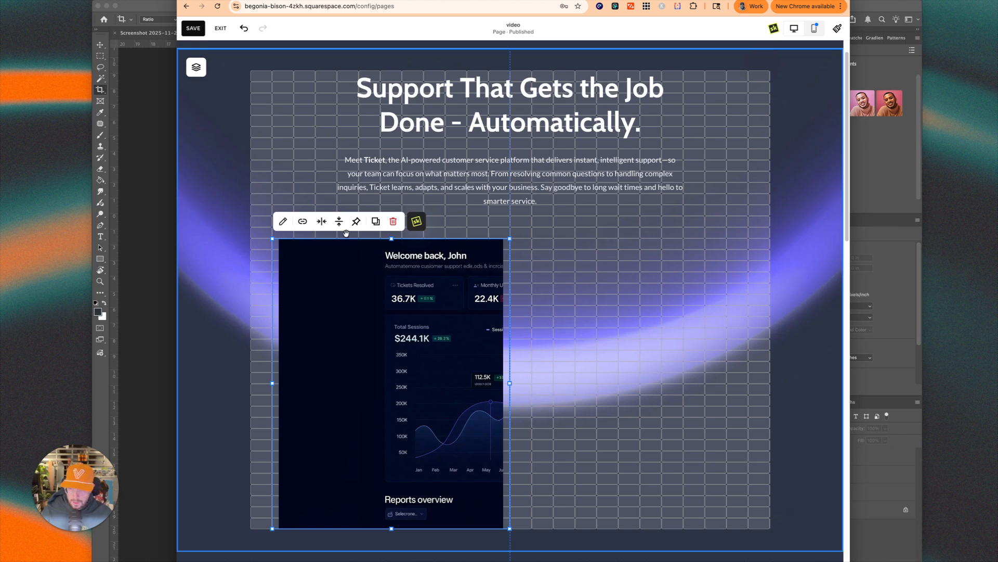
Step: Align the ticket1 image to the right edge of its block, flush with the section's centre line
click(322, 221)
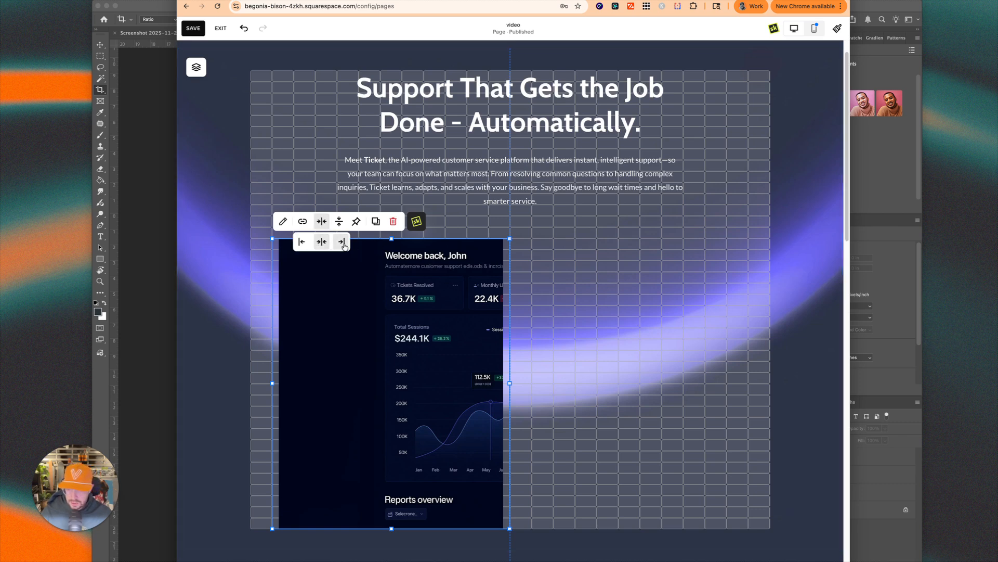
click(341, 241)
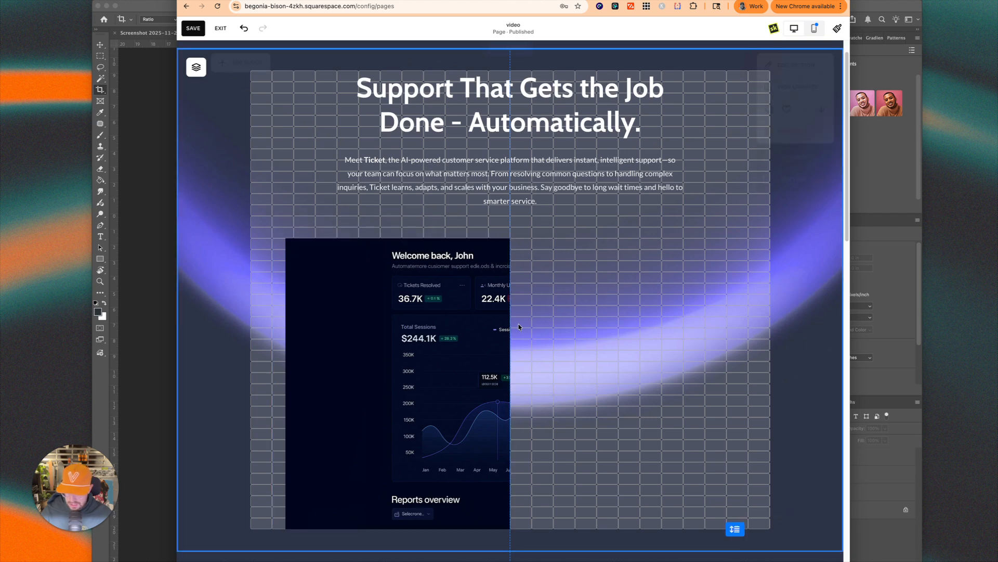
click(283, 222)
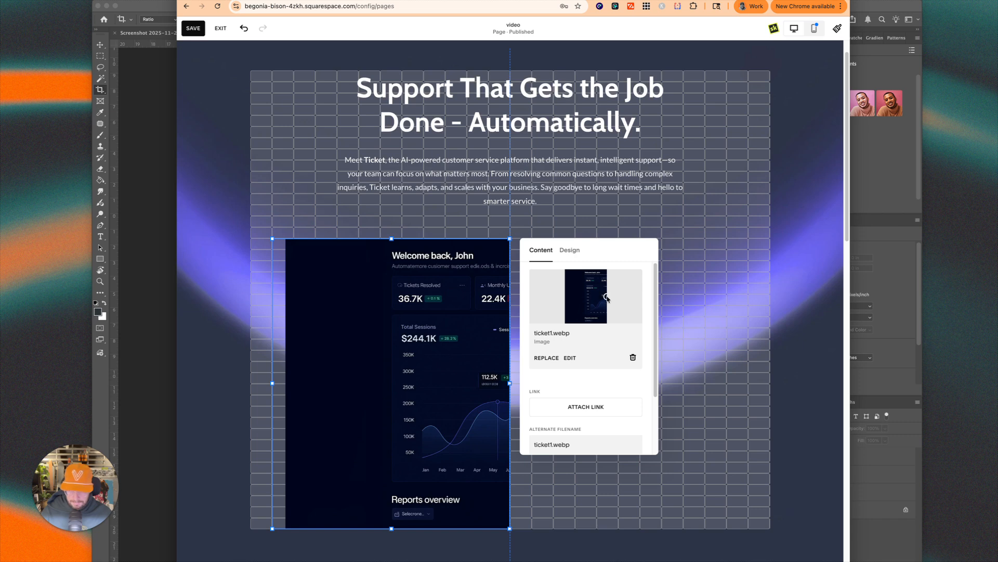
click(705, 238)
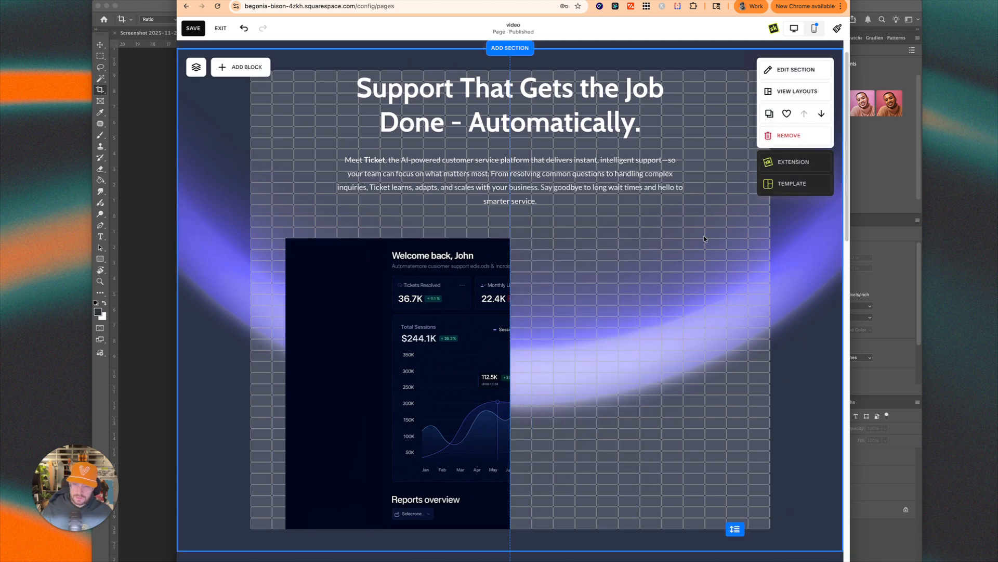
Step: Duplicate the ticket1 image block and place the copy over the original, offset slightly down and to the left
click(317, 335)
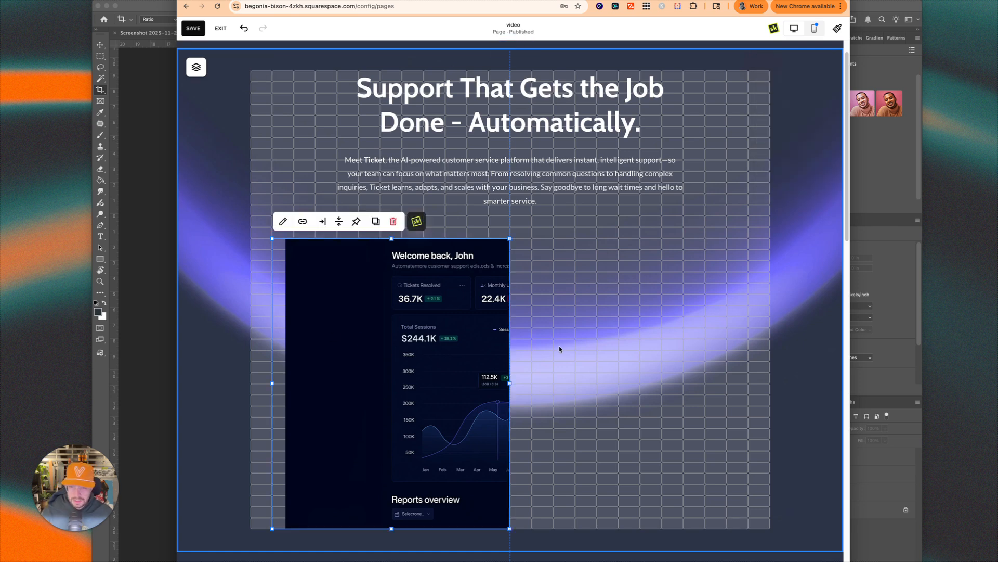
click(377, 223)
scroll(661, 346, down, 2)
drag(434, 269, 393, 278)
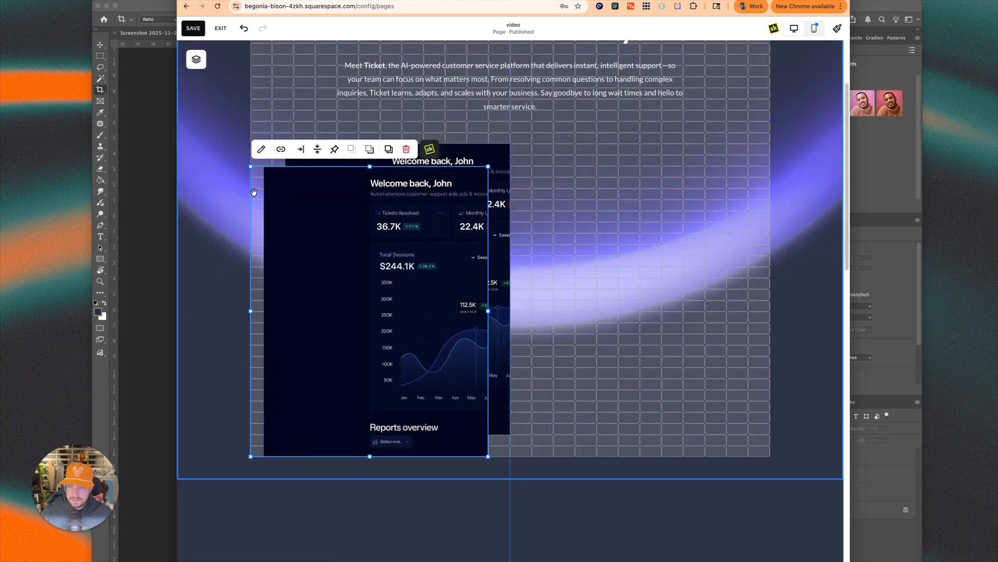
Step: Replace the image in the duplicated block with ticket2.png from the image library
click(260, 147)
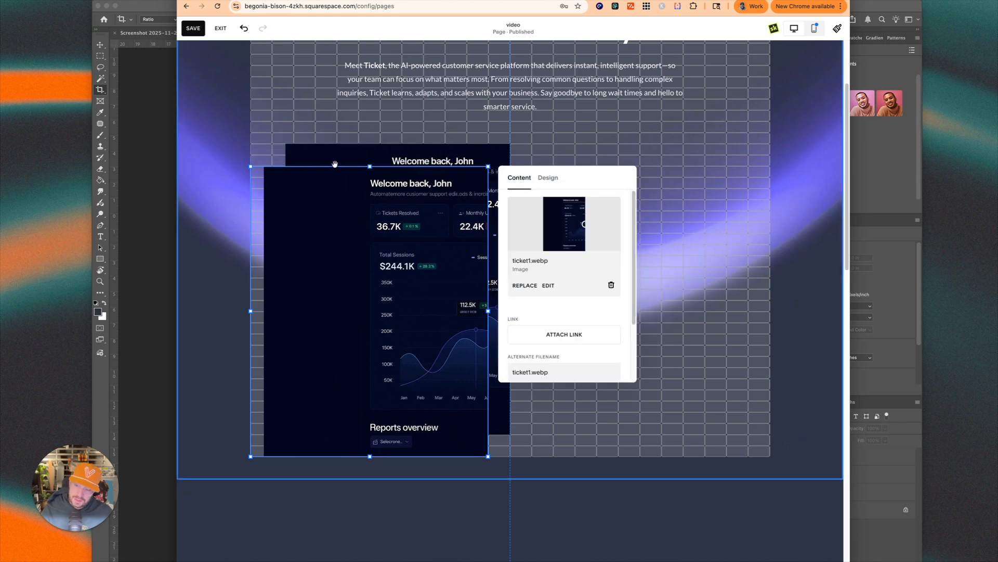
click(612, 285)
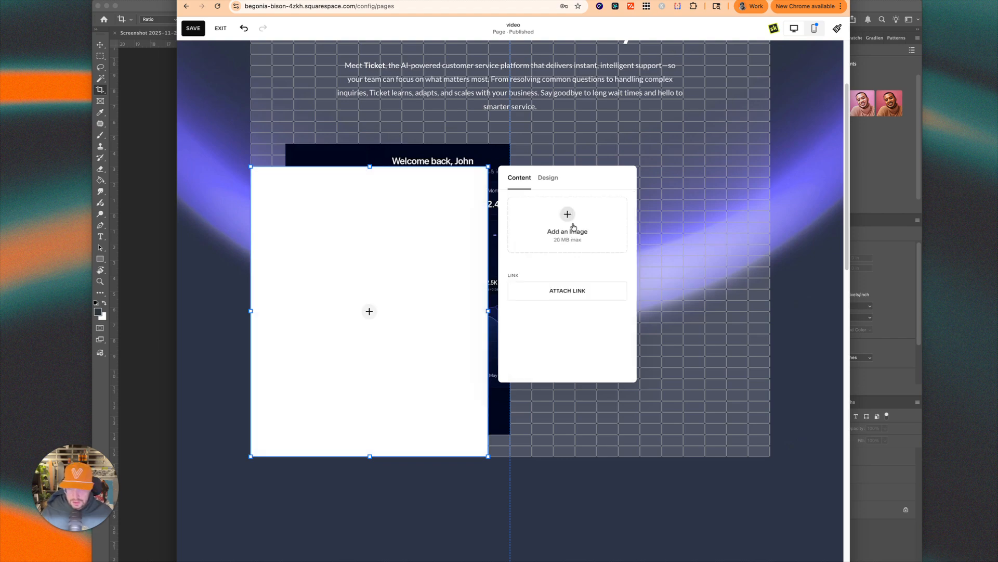
click(571, 215)
click(572, 254)
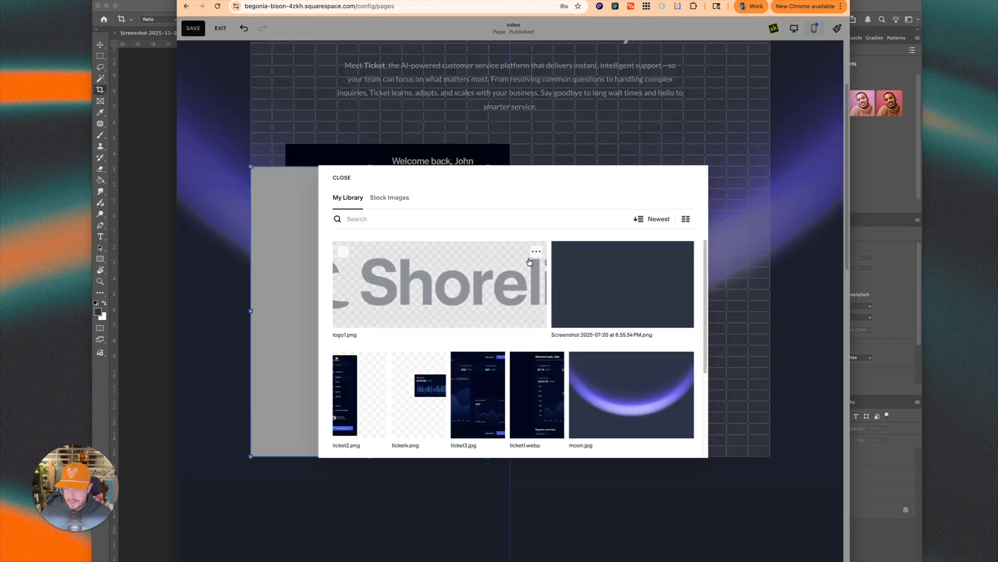
click(359, 386)
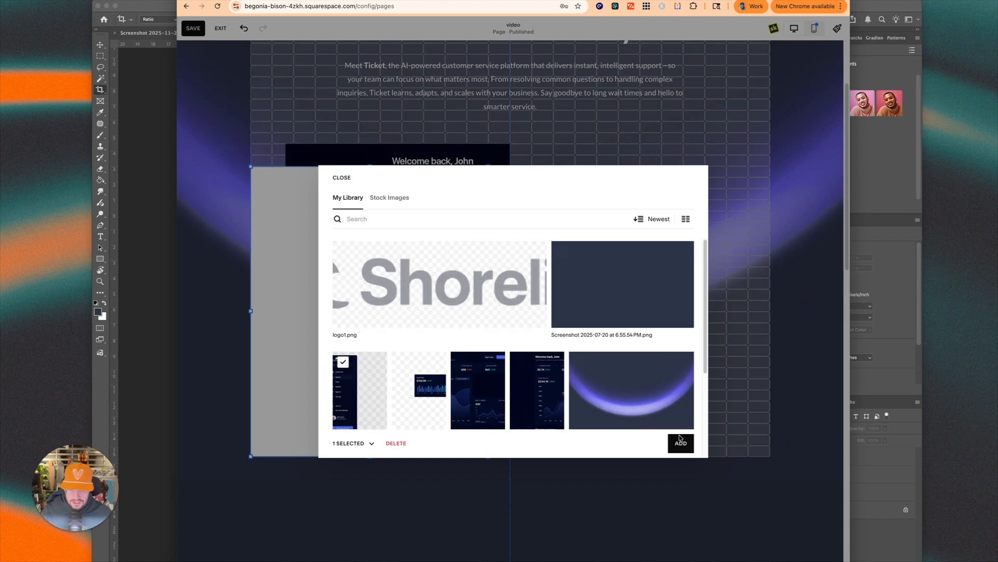
click(681, 443)
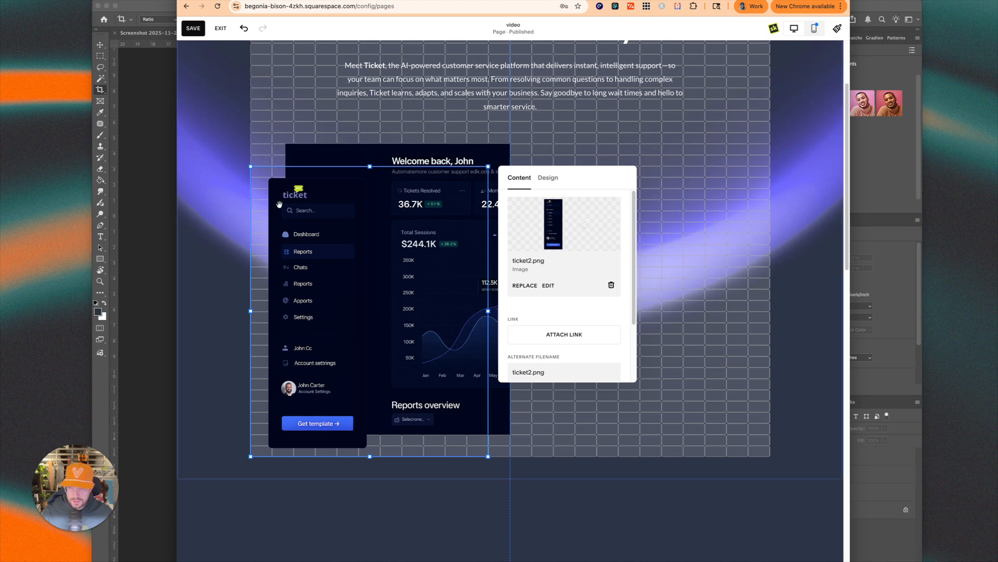
Step: Move the ticket2 sidebar block exactly over the ticket1 dashboard block so their edges line up
click(547, 177)
click(373, 219)
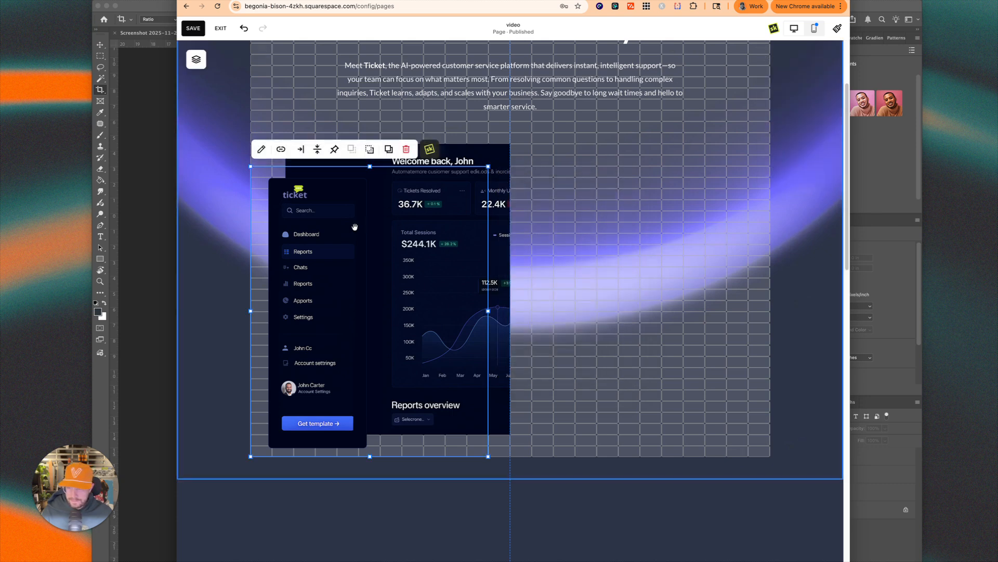
drag(306, 236, 337, 219)
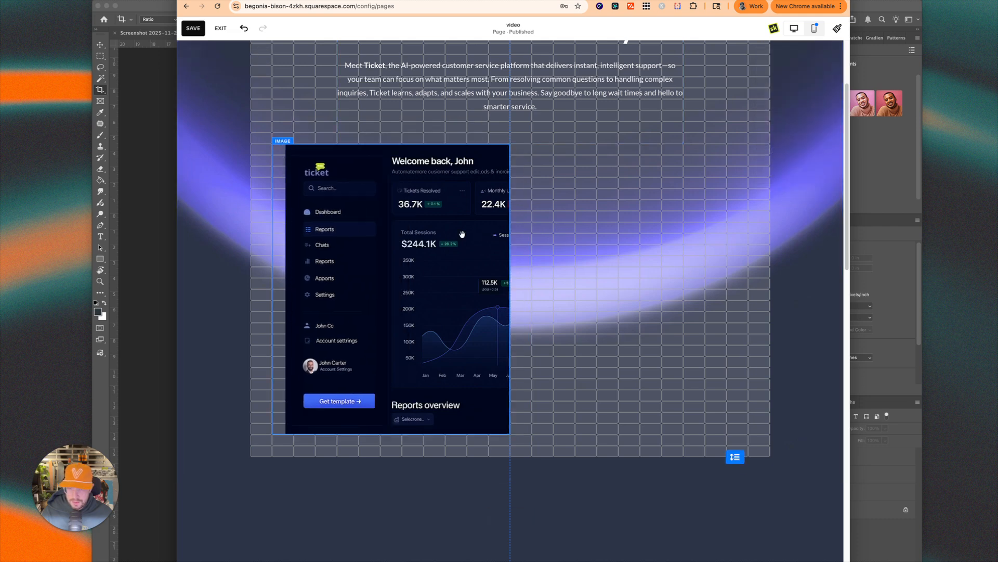
click(274, 283)
mouse_move(274, 283)
mouse_down()
mouse_move(284, 289)
mouse_move(275, 289)
mouse_up()
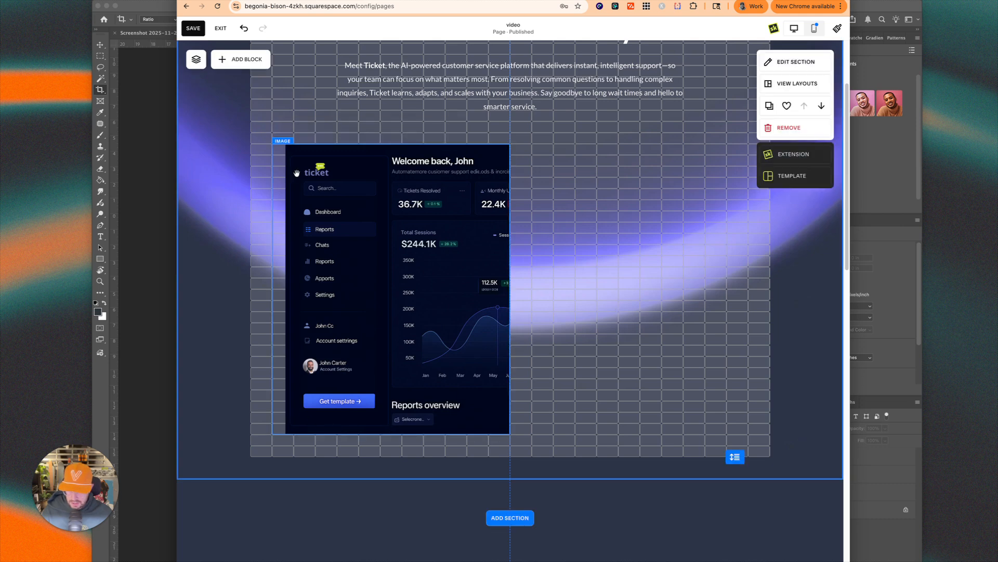
drag(296, 173, 340, 268)
click(588, 233)
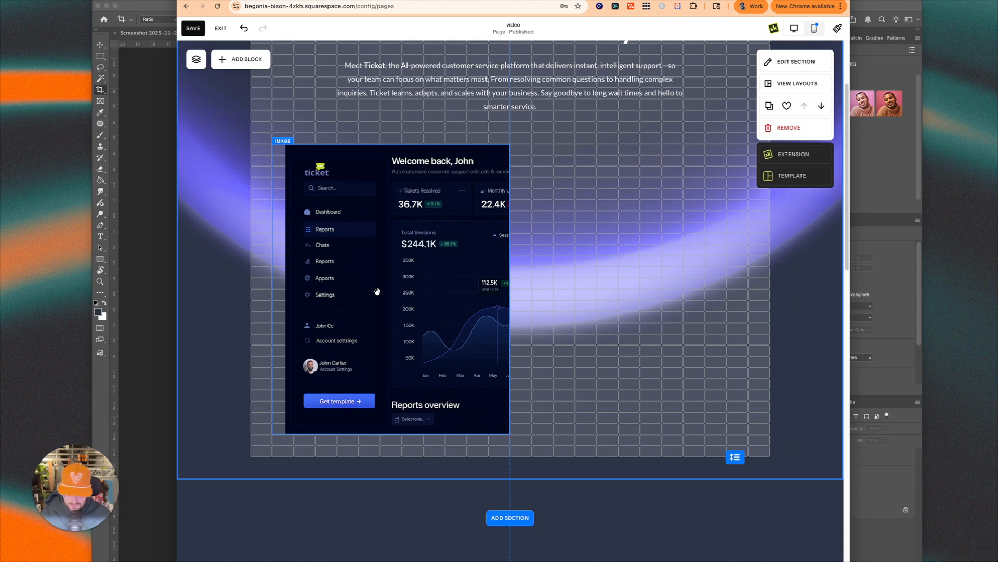
Step: Duplicate the ticket2 image block and place the copy beside the original, starting at the centre line on its right side
click(440, 281)
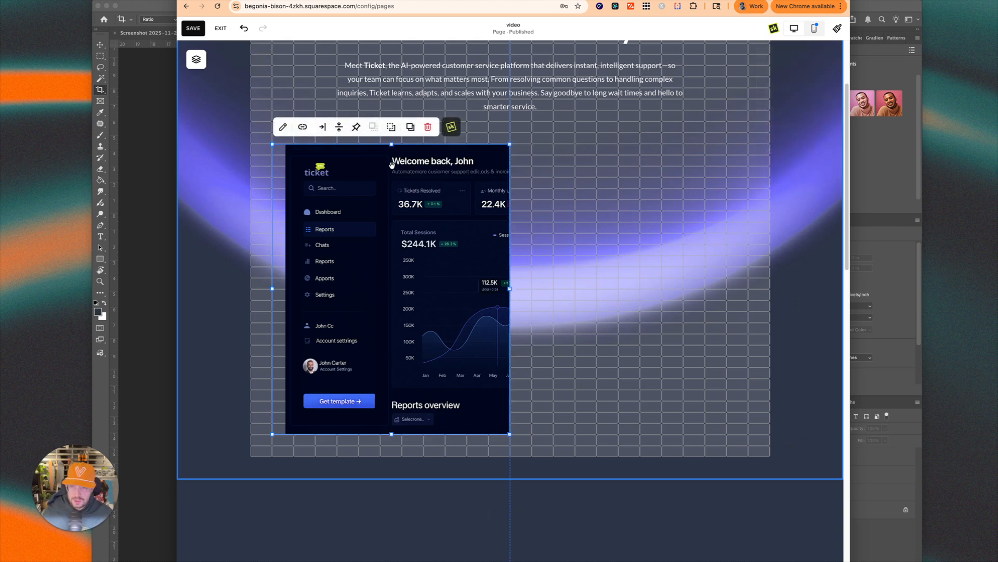
click(410, 126)
drag(515, 499, 559, 211)
Step: Replace the image in the duplicated ticket2 block with ticket3.jpg and align it to the block's left edge at the centre line
click(516, 130)
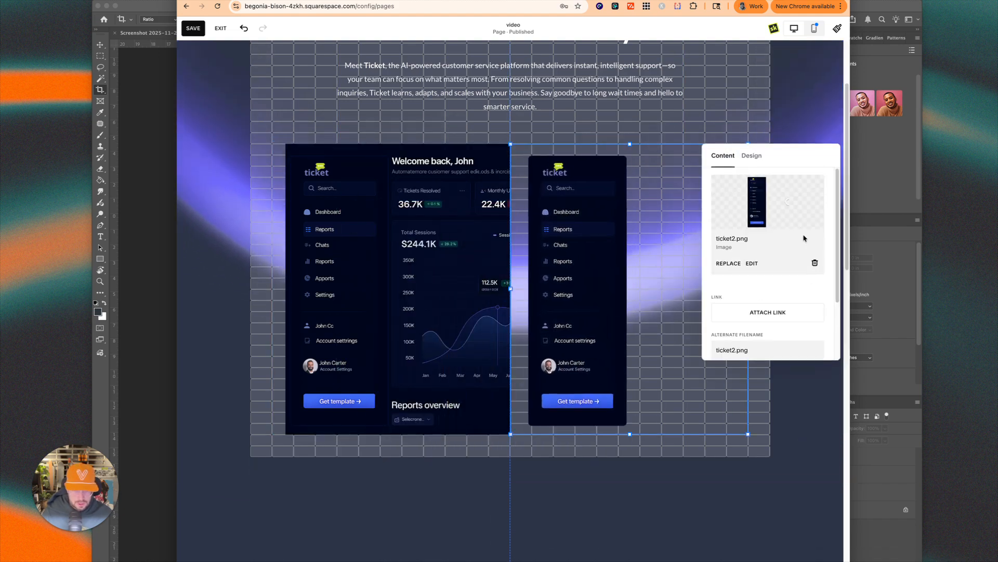
click(815, 262)
click(772, 192)
click(764, 233)
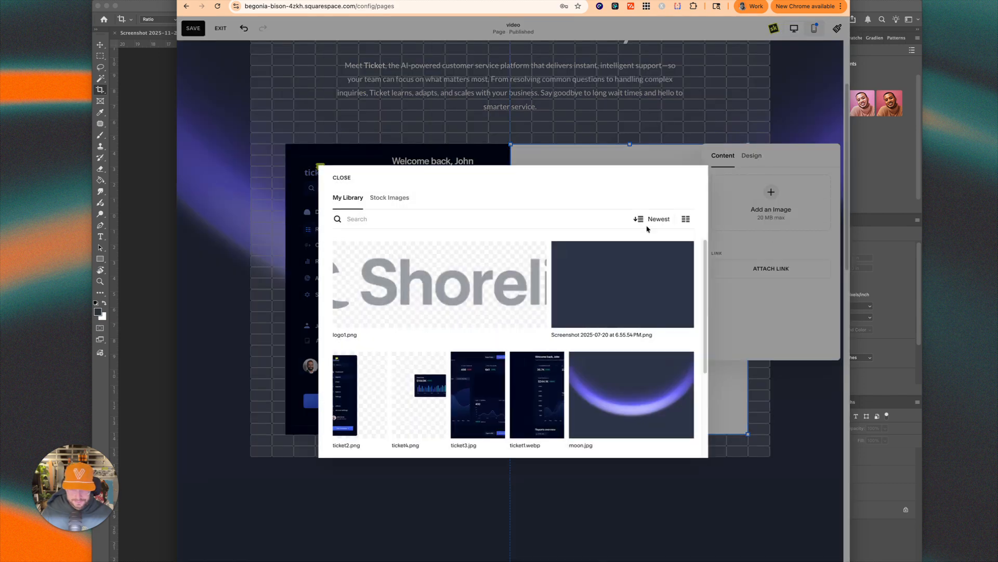
click(481, 399)
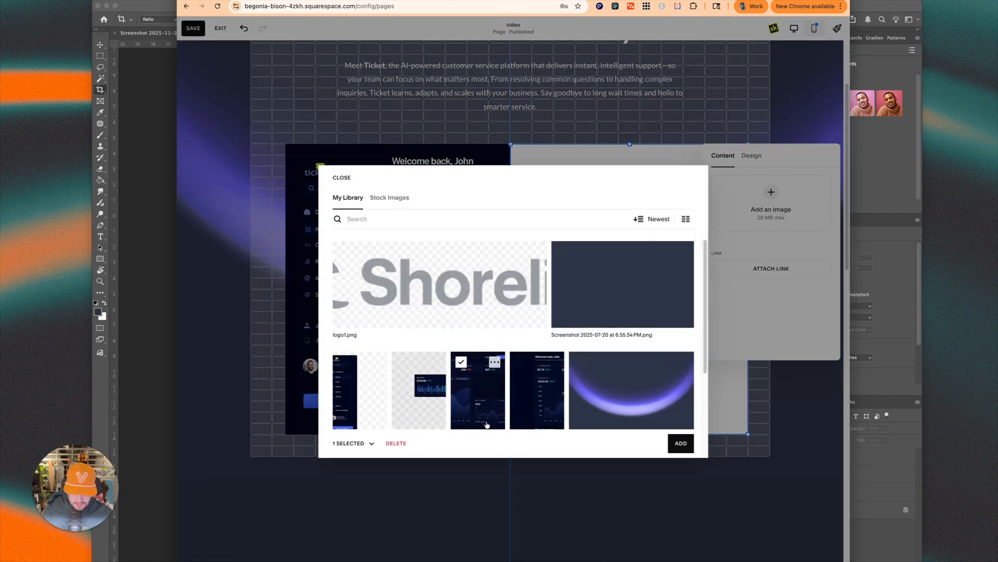
click(682, 445)
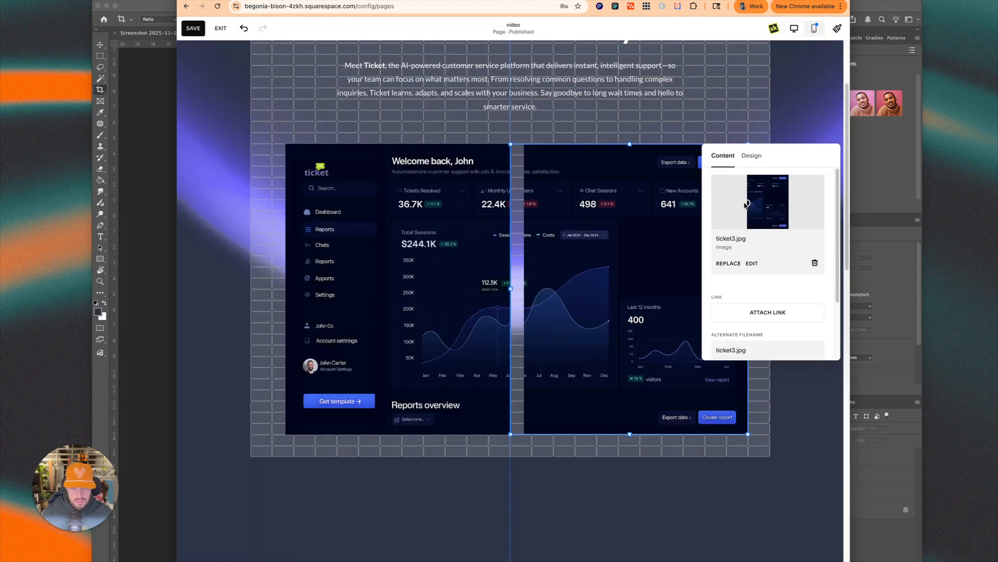
click(722, 115)
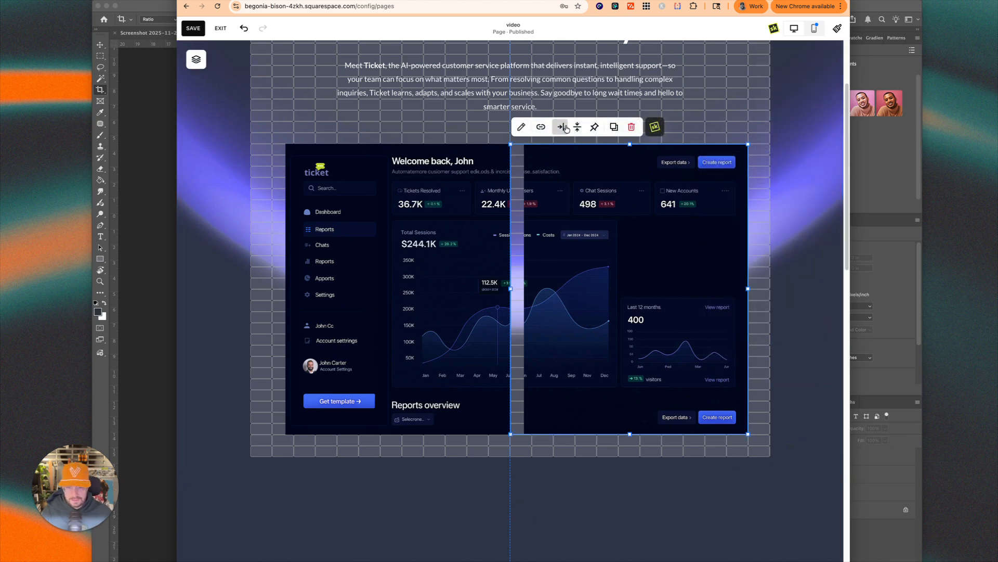
click(546, 128)
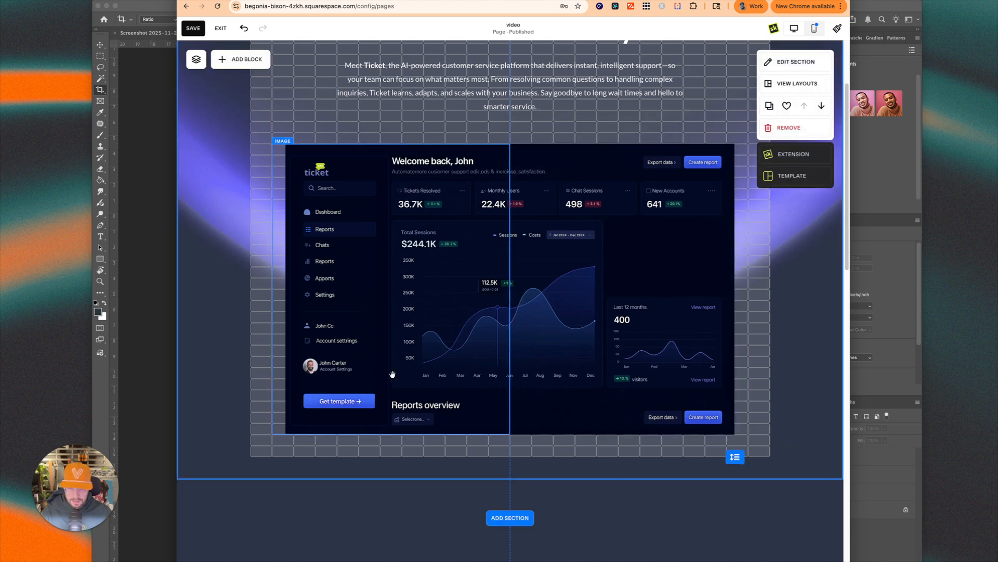
Step: Duplicate the ticket3 image block directly over the original and replace the copy's image with ticket4.png from the library
click(660, 324)
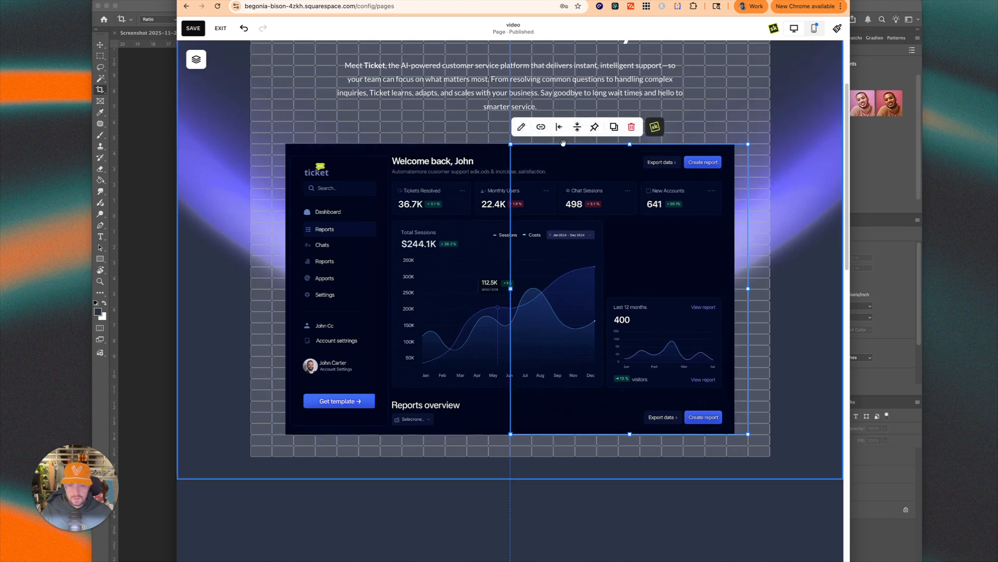
drag(634, 279, 628, 227)
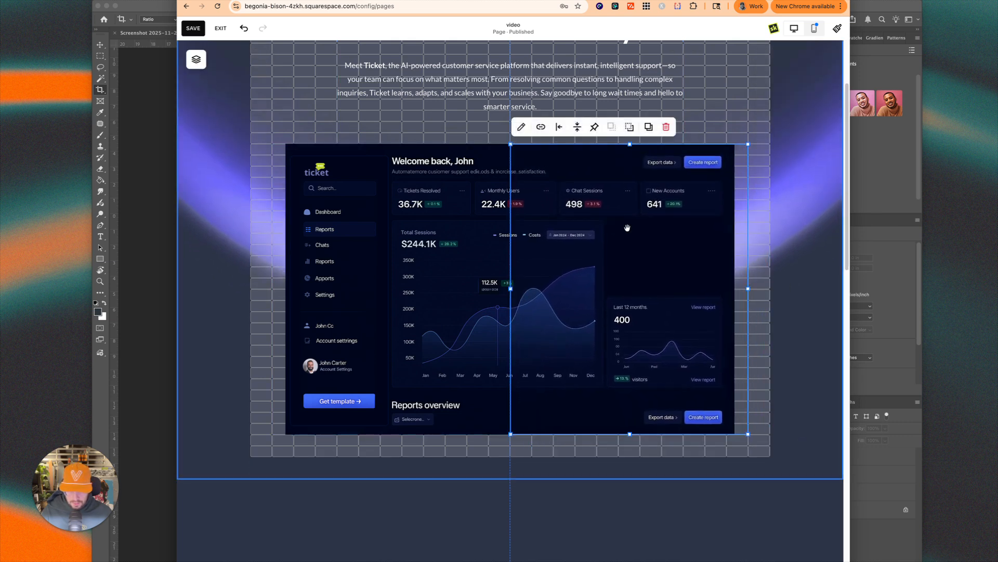
click(521, 127)
click(756, 195)
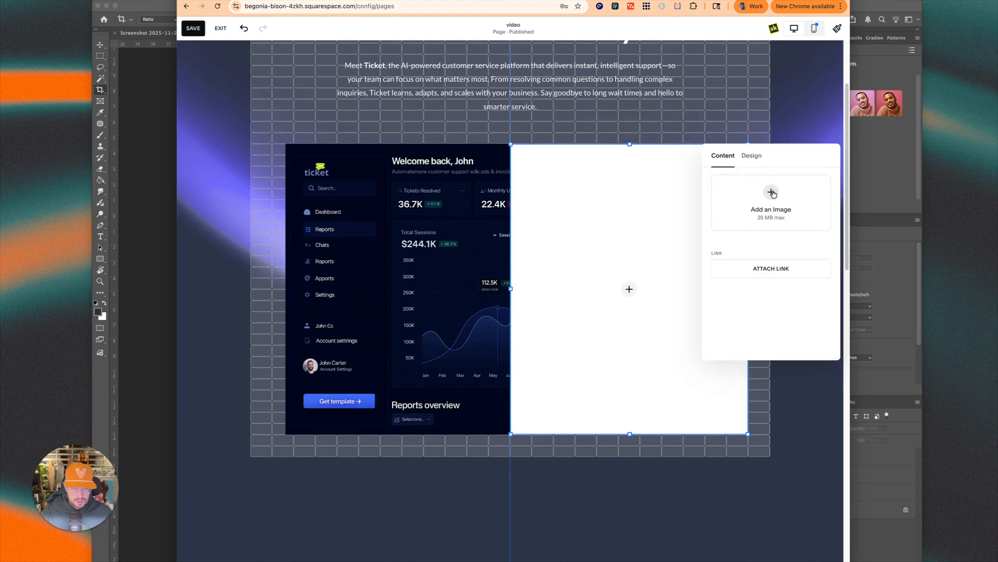
click(772, 192)
click(775, 232)
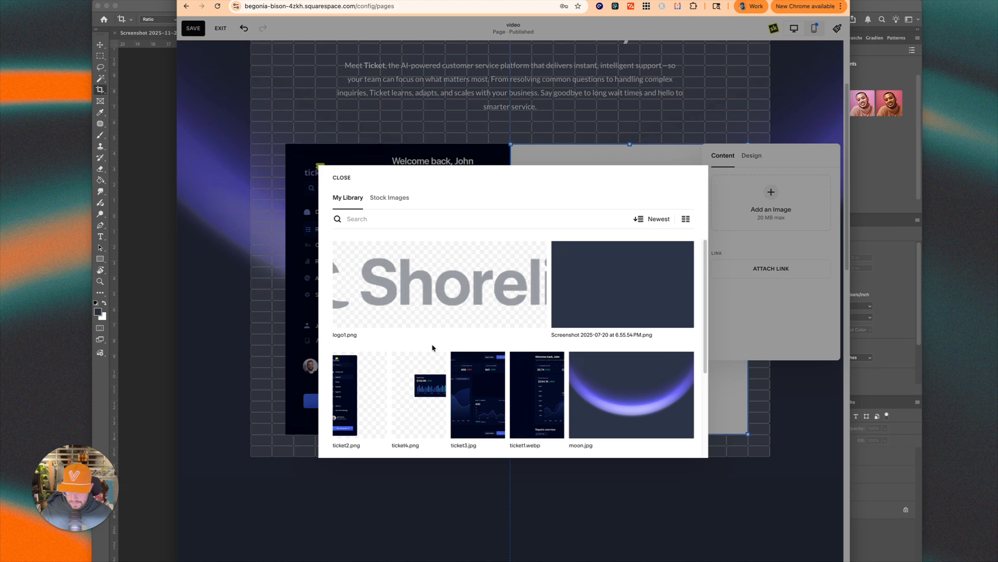
click(422, 399)
click(667, 441)
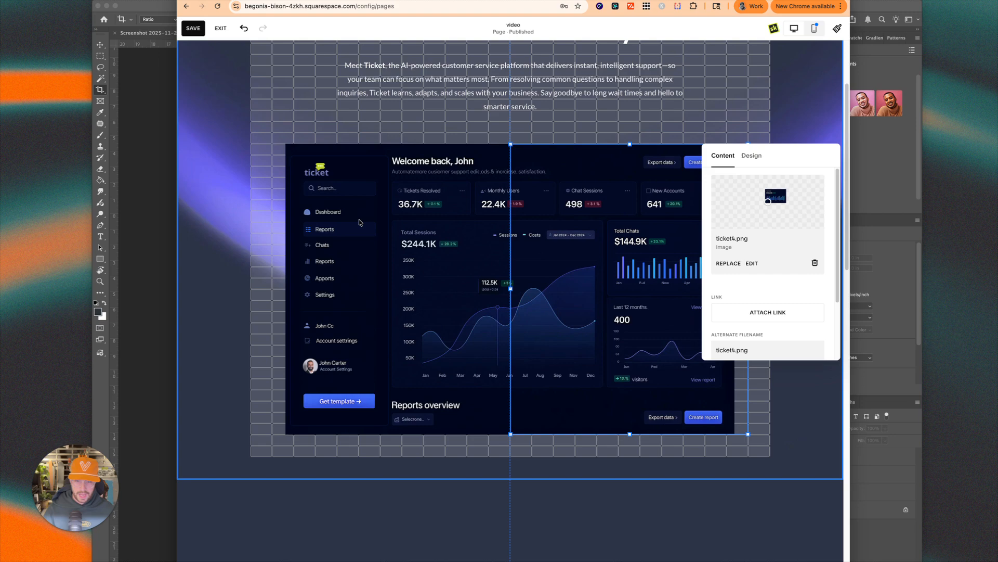
click(267, 125)
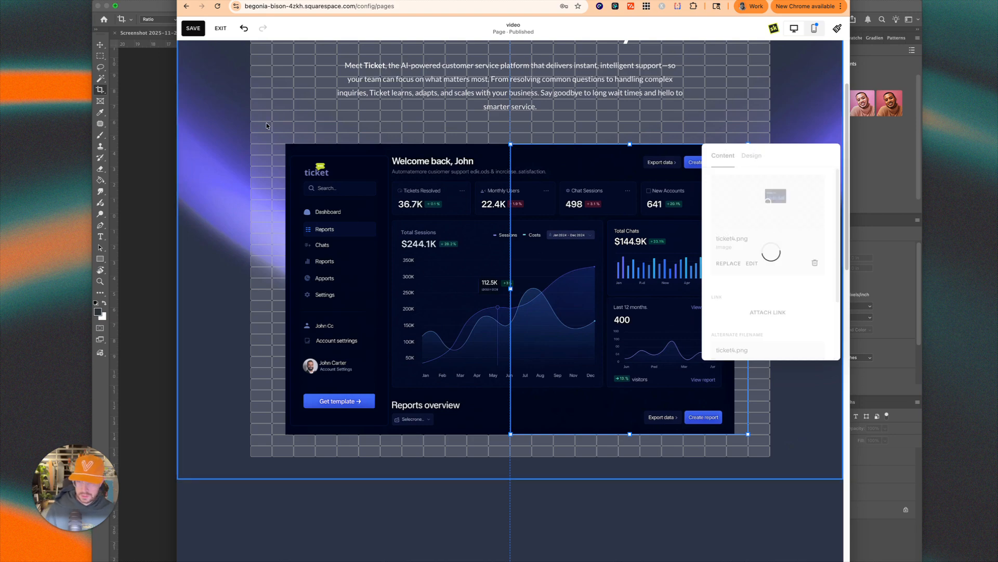
Step: Save the page, leave editing mode and check the assembled dashboard graphic in the full-size preview
click(195, 30)
click(221, 30)
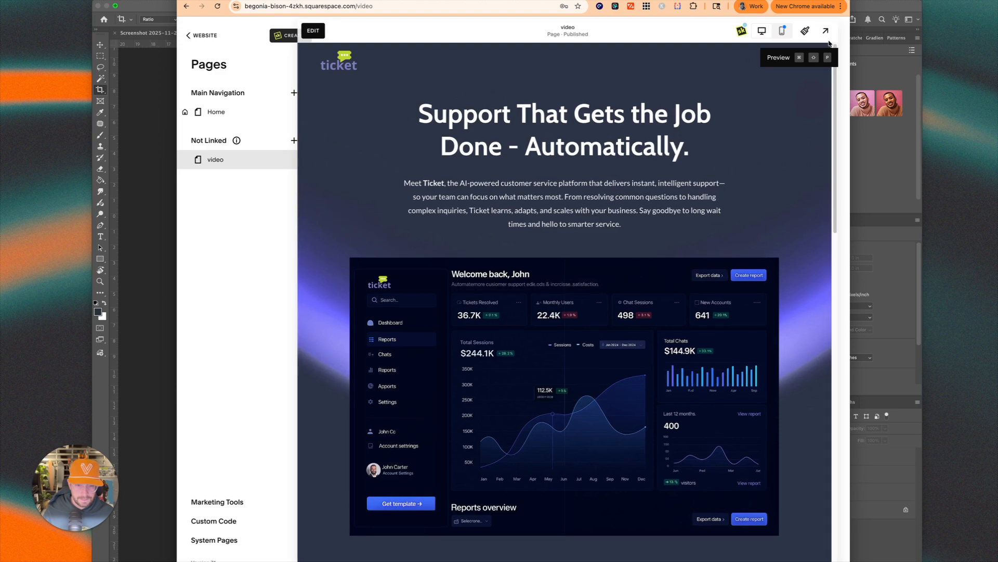
click(821, 46)
scroll(386, 349, down, 2)
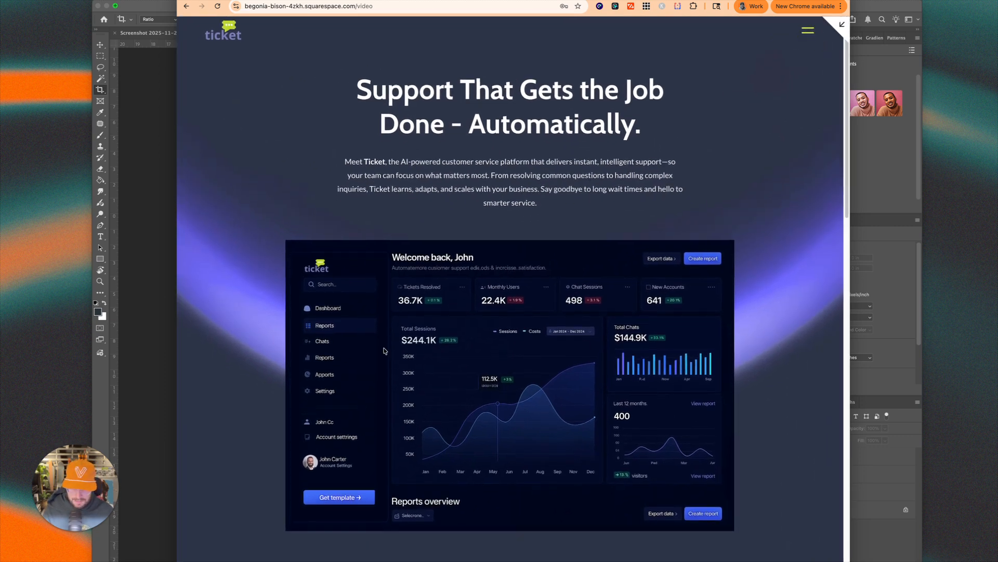
click(842, 24)
Step: Edit the page again and give the ticket4 Total Chats block a SquareKicker hover effect with 120% scale
click(339, 32)
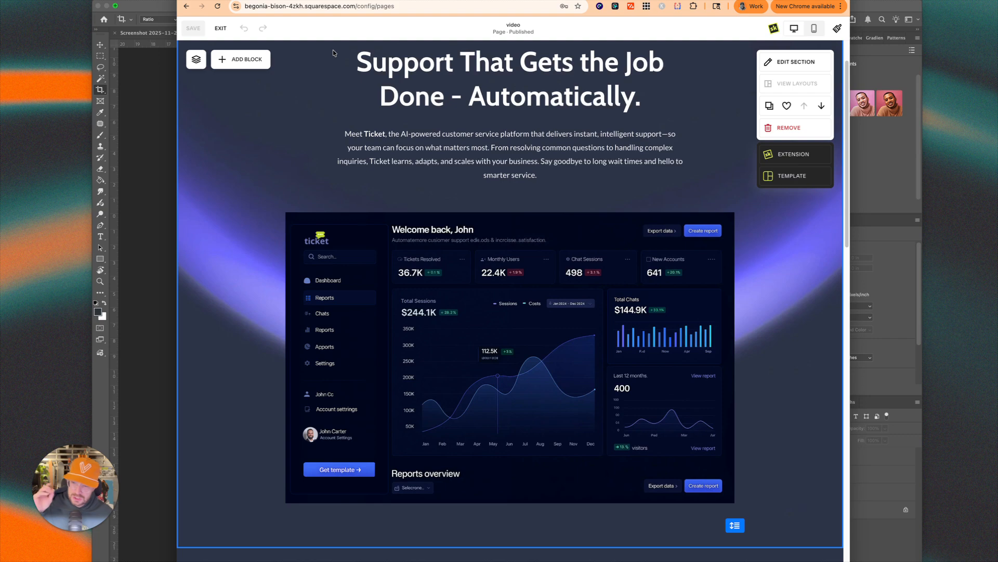
mouse_move(370, 308)
mouse_down()
mouse_move(346, 316)
mouse_move(377, 310)
mouse_move(368, 310)
mouse_up()
drag(652, 311, 657, 310)
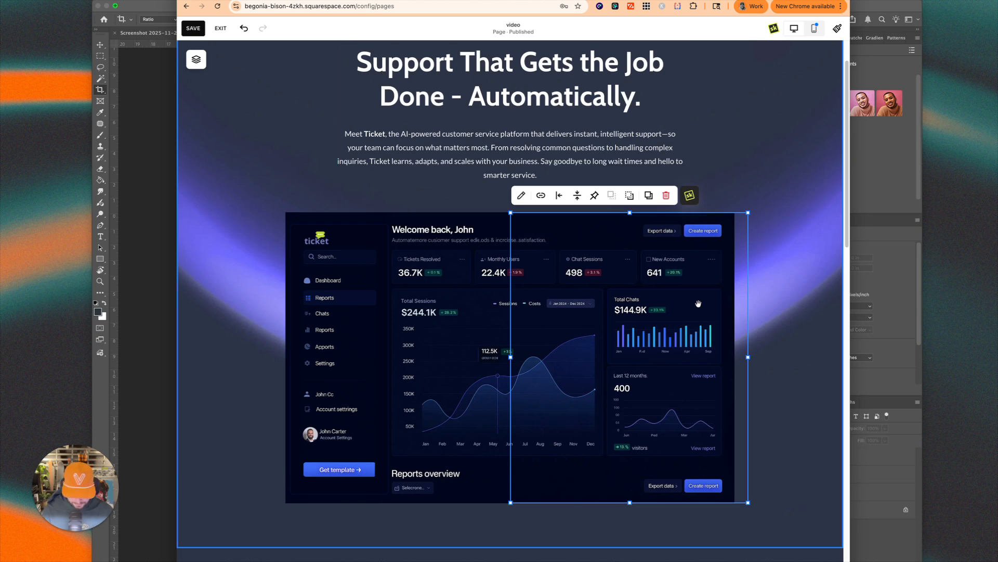
click(690, 197)
drag(712, 301, 455, 233)
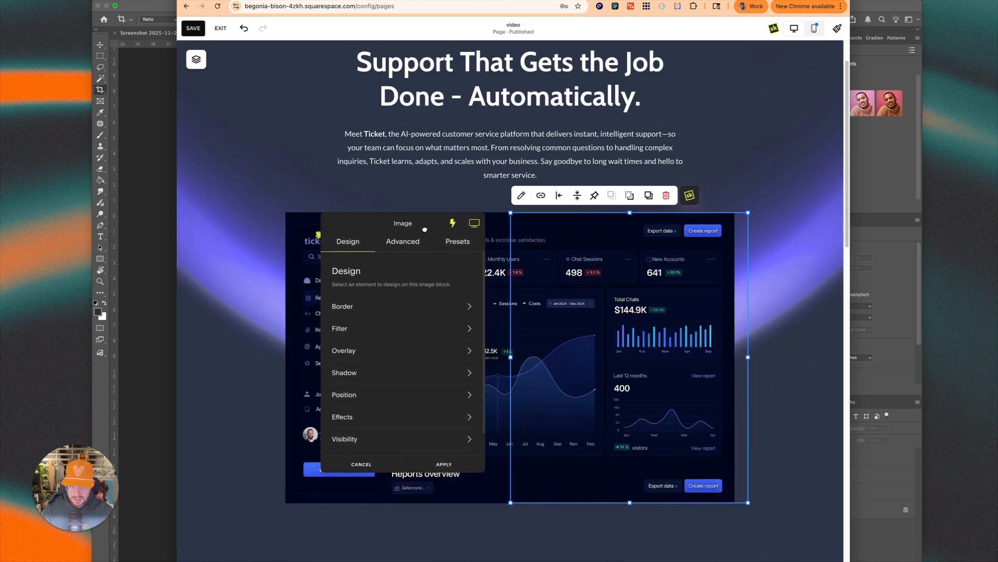
click(453, 225)
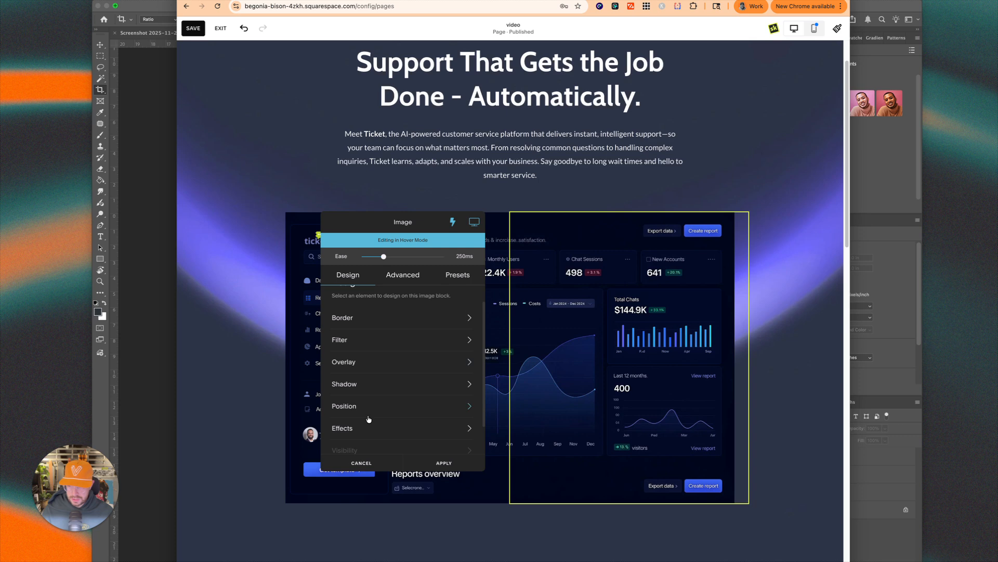
click(369, 427)
drag(399, 384, 428, 397)
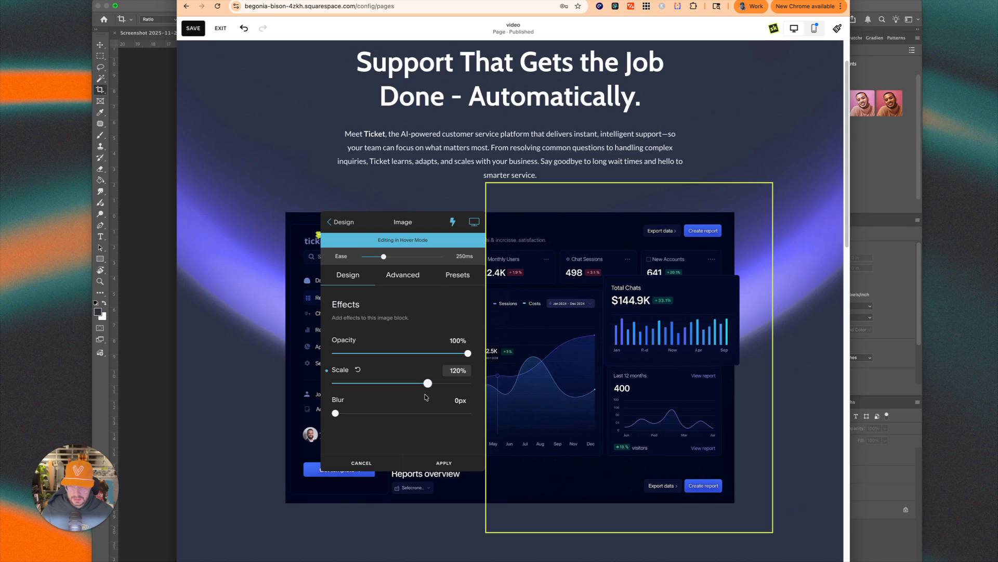
Step: Enable Magnetic Motion on the ticket4 block with an angle intensity of 16deg and apply the SquareKicker changes
click(344, 222)
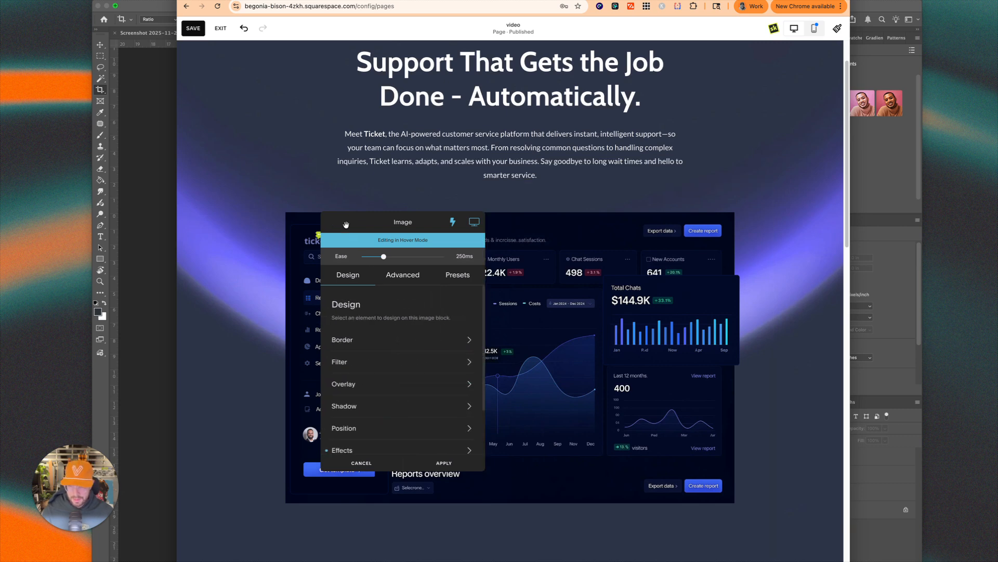
click(403, 275)
click(390, 419)
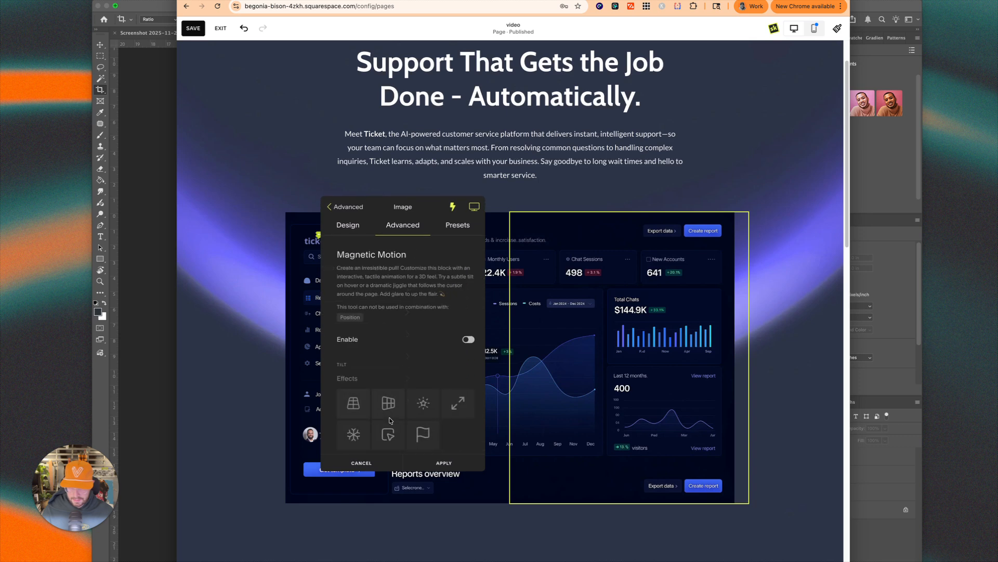
click(461, 338)
scroll(460, 338, down, 1)
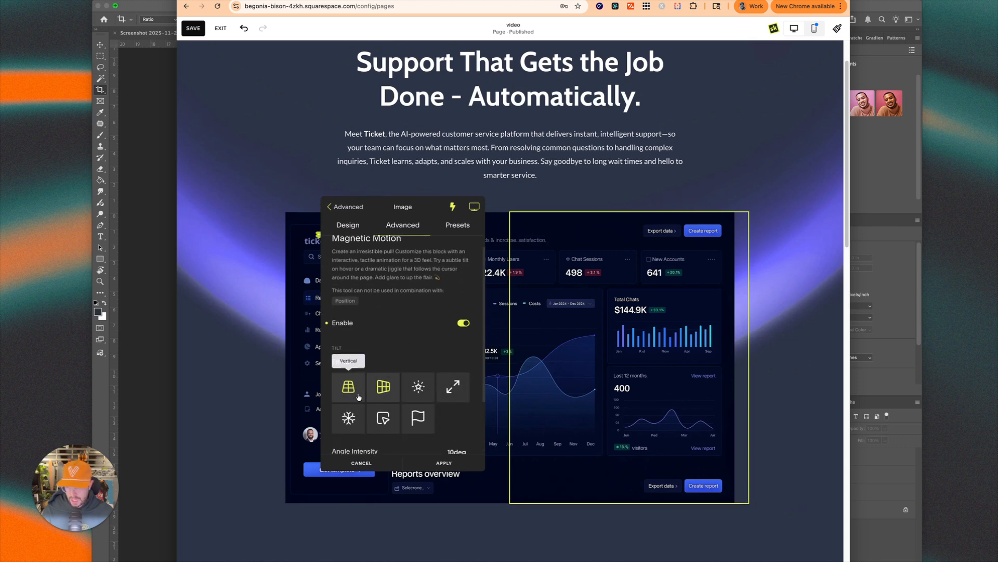
scroll(364, 391, down, 3)
scroll(364, 391, down, 1)
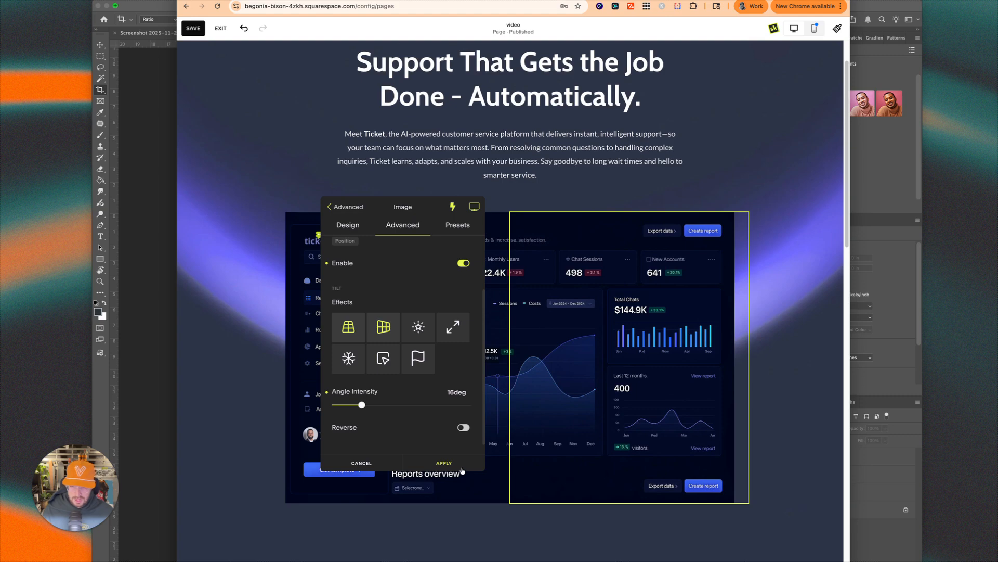
click(443, 462)
Step: Save the page, exit the editor and preview the hover animation on the Total Chats card
click(202, 30)
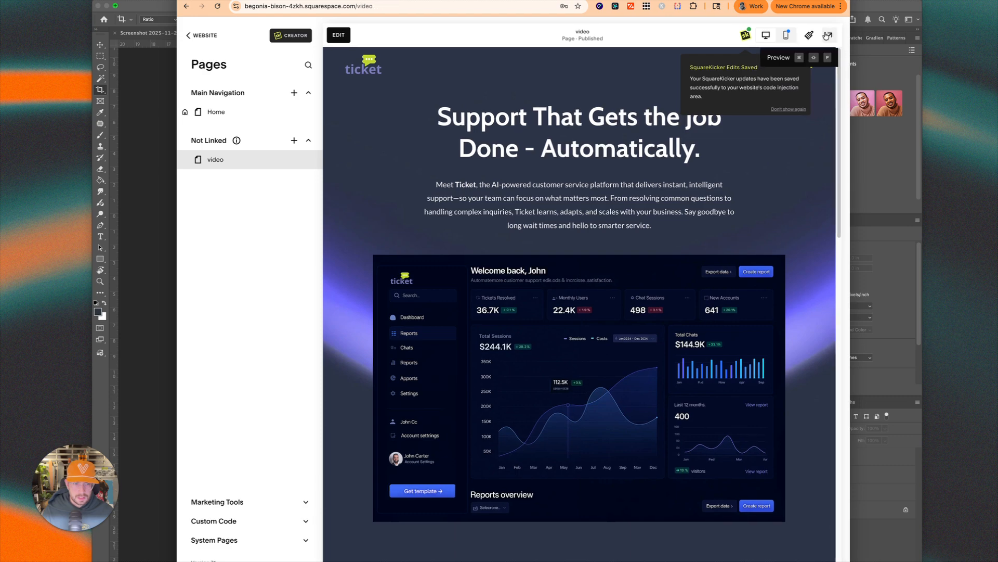
click(826, 35)
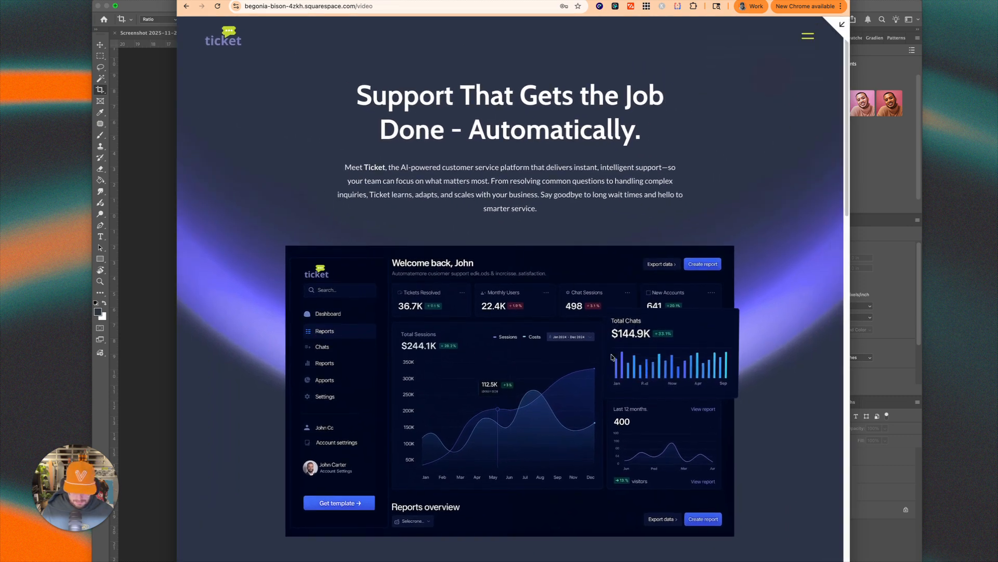
click(845, 23)
Step: Reopen the page for editing and set the ticket2 sidebar block's hover scale to 117% in SquareKicker
click(330, 36)
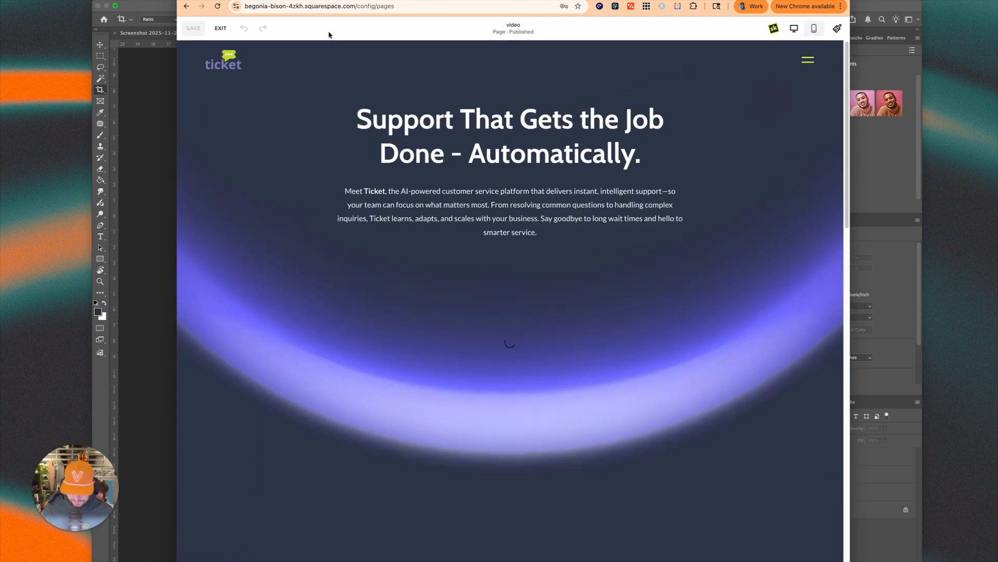
scroll(431, 231, down, 3)
click(385, 225)
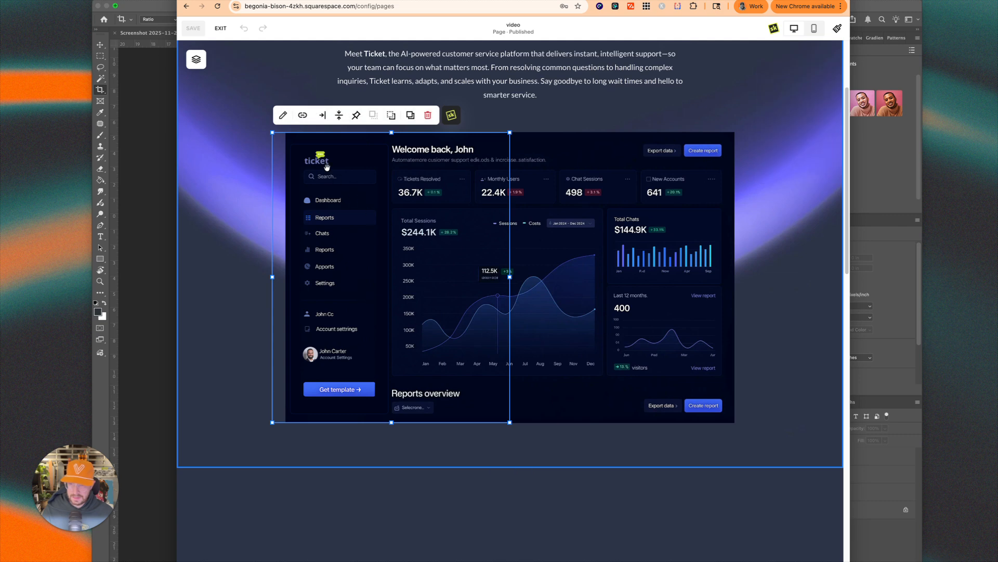
click(452, 115)
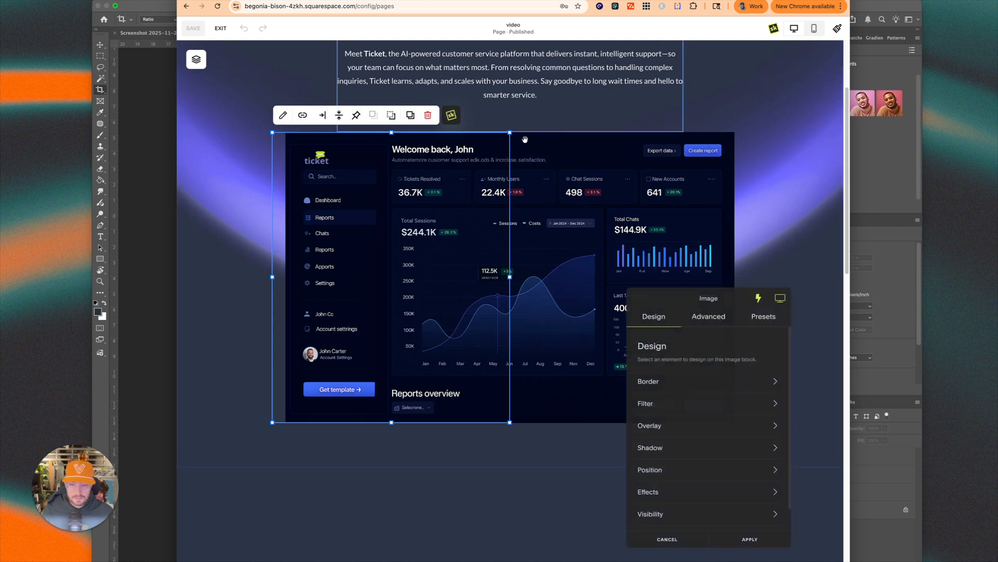
drag(725, 298, 626, 174)
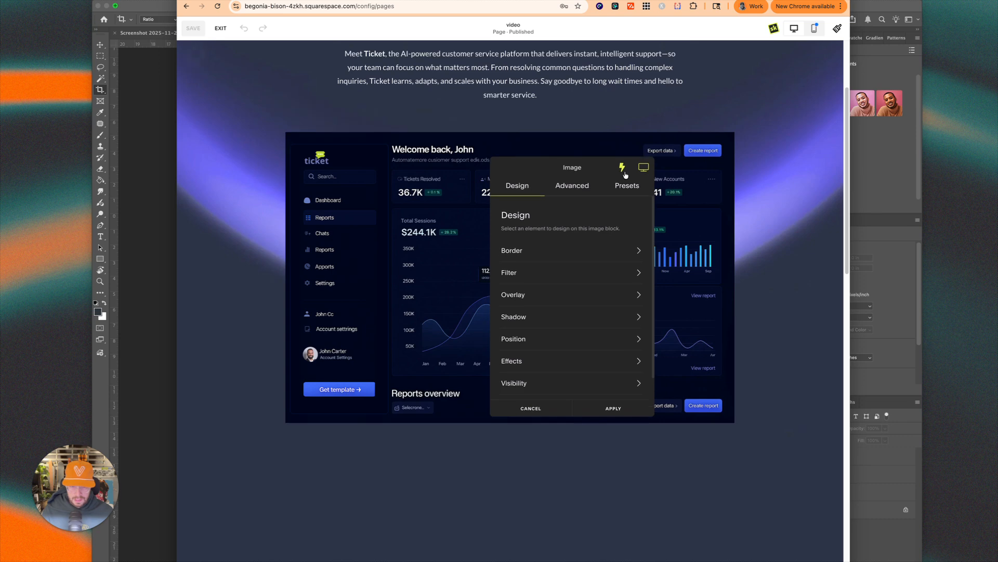
click(624, 169)
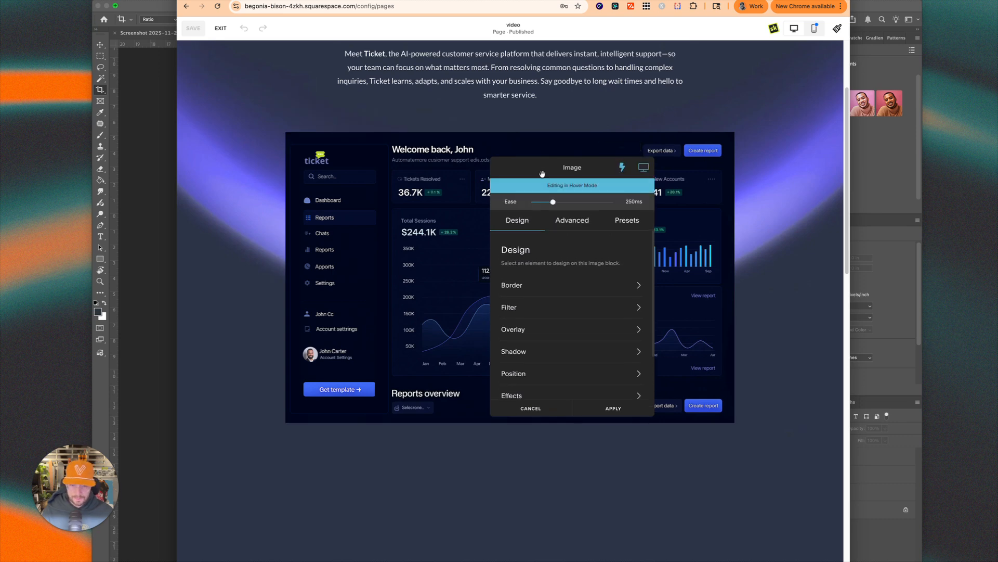
scroll(558, 289, down, 2)
click(547, 340)
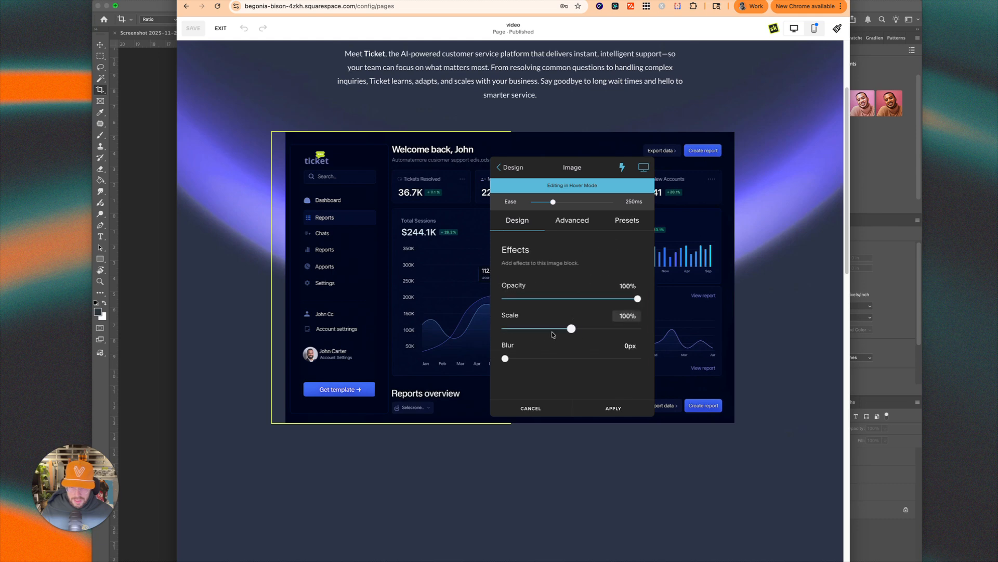
drag(570, 329, 594, 330)
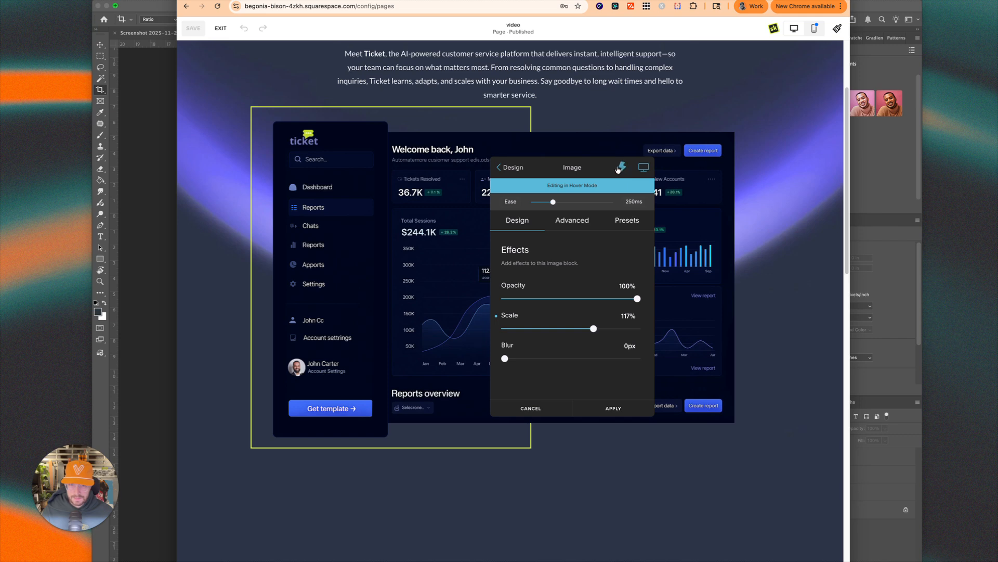
Step: Enable Magnetic Motion on the ticket2 sidebar block with an angle intensity of 15deg and apply the SquareKicker changes
click(516, 167)
click(577, 221)
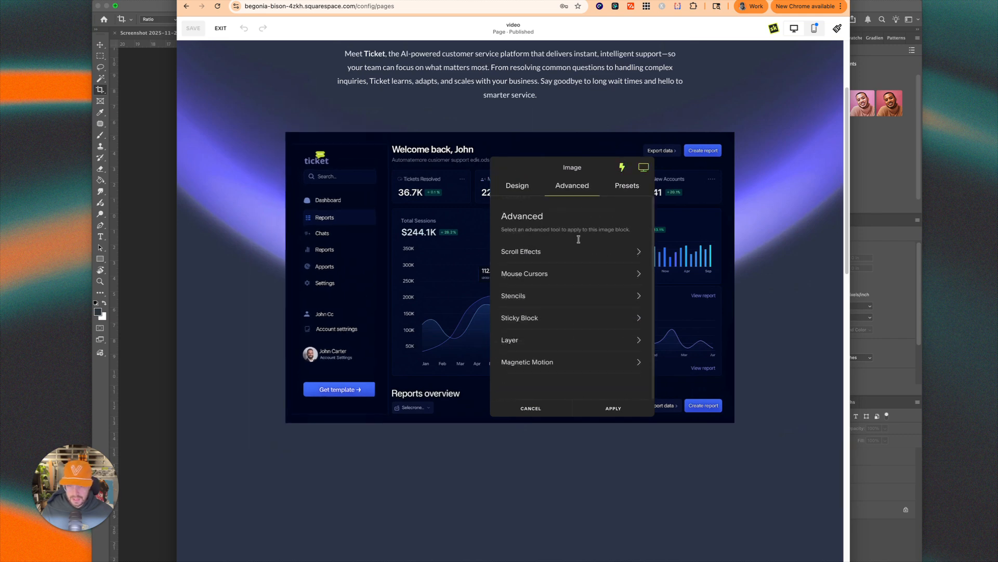
click(580, 362)
click(633, 285)
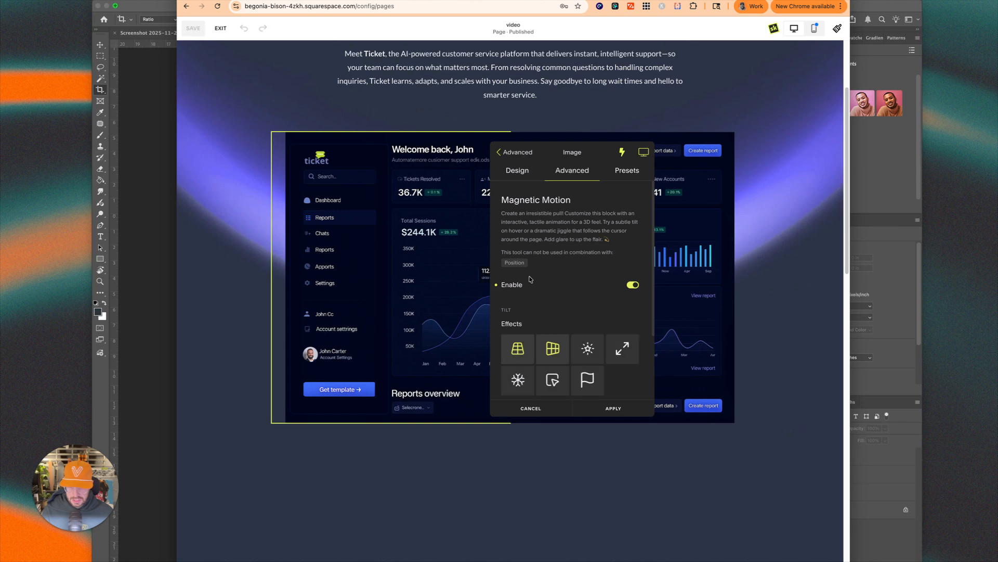
scroll(551, 354, down, 2)
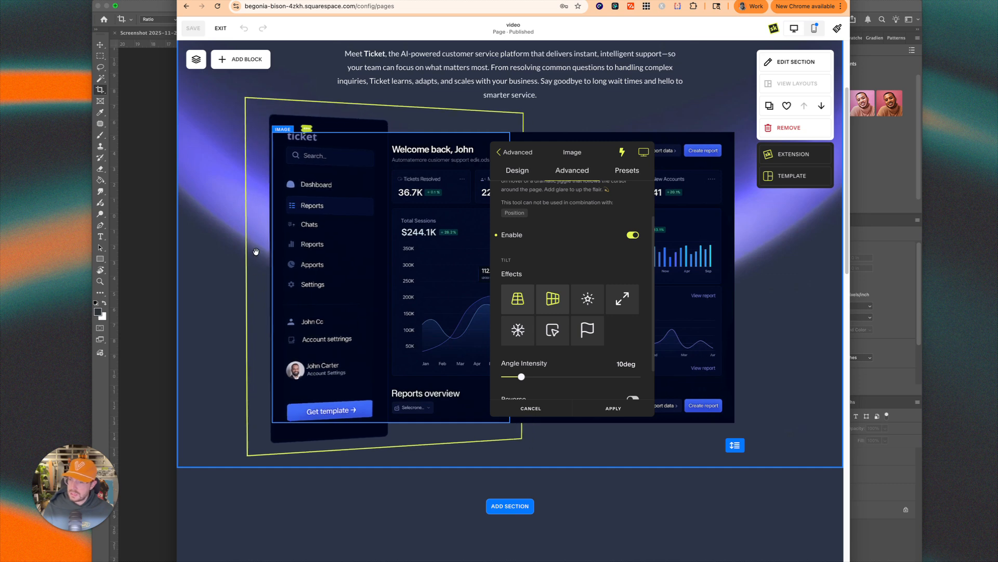
scroll(591, 367, down, 2)
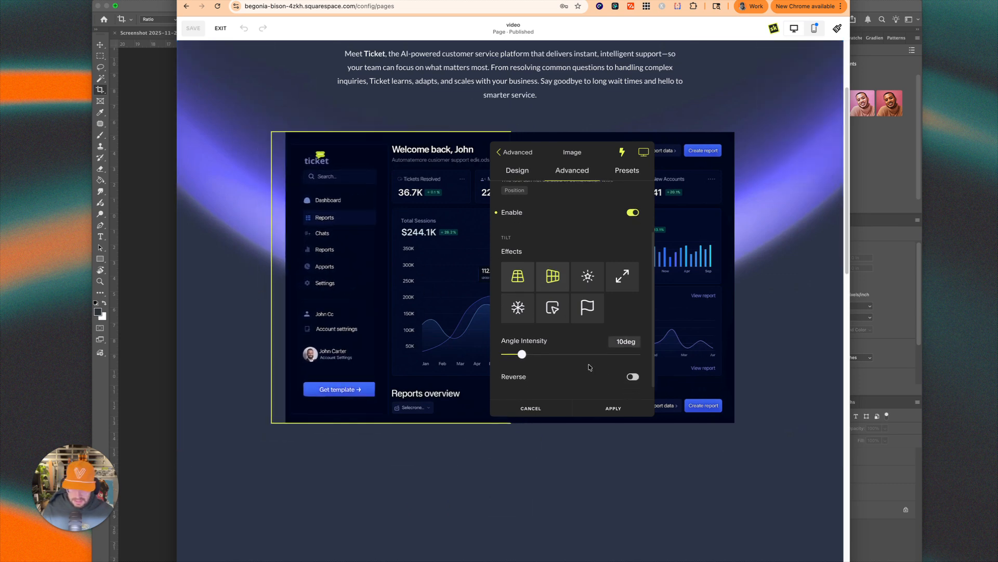
scroll(608, 399, down, 1)
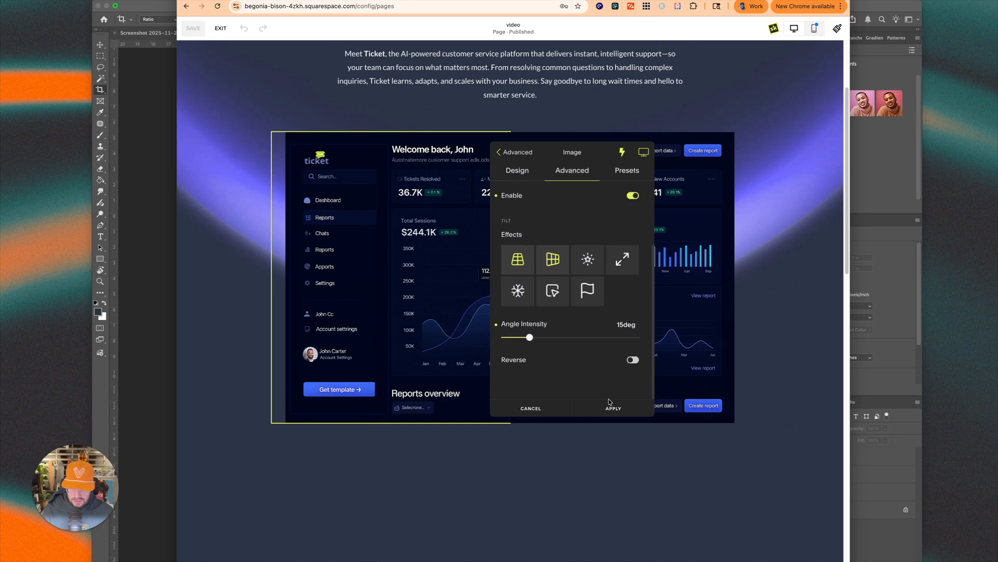
click(613, 409)
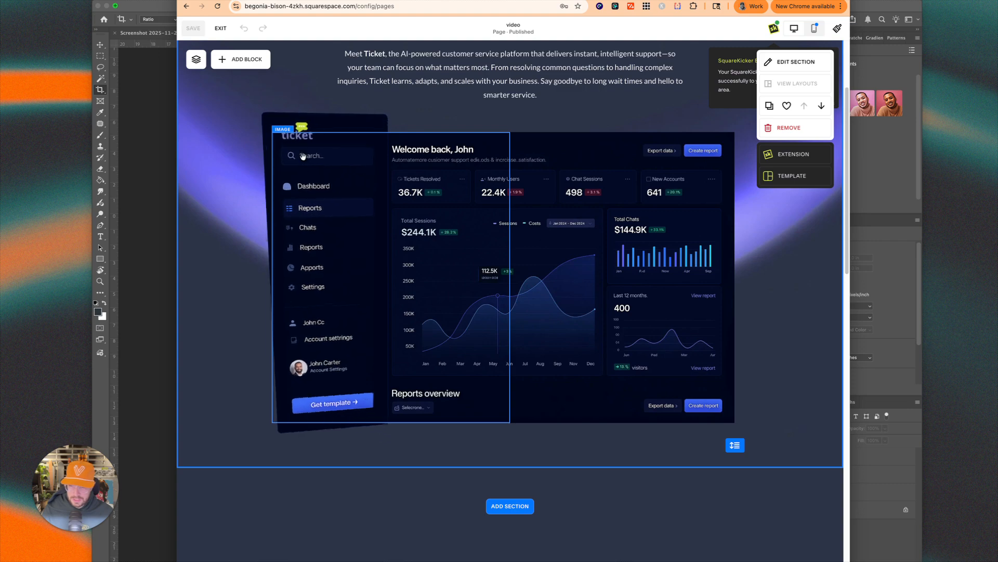
Step: Exit the editor, preview the page with the sidebar's hover animation, and close the preview
click(220, 28)
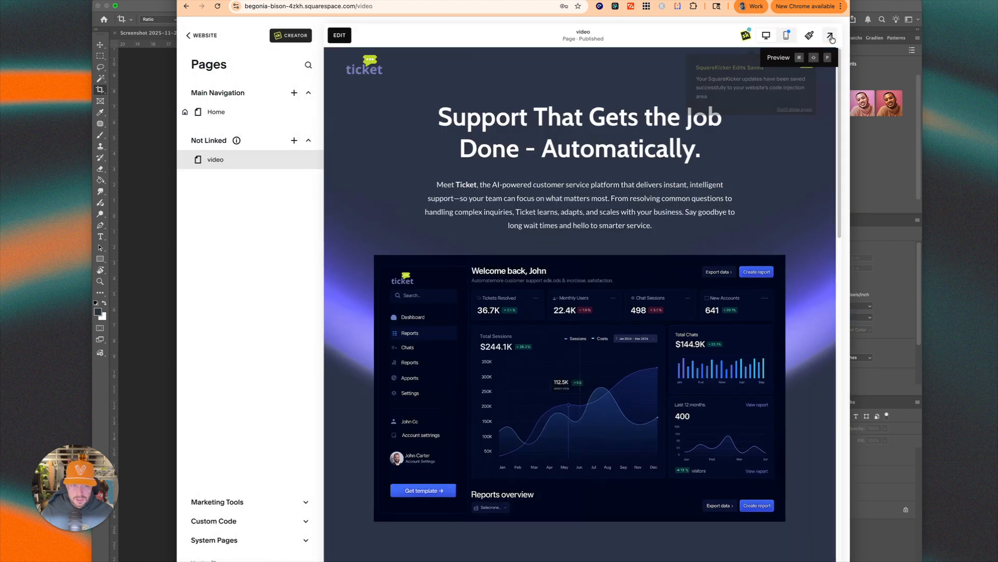
click(827, 48)
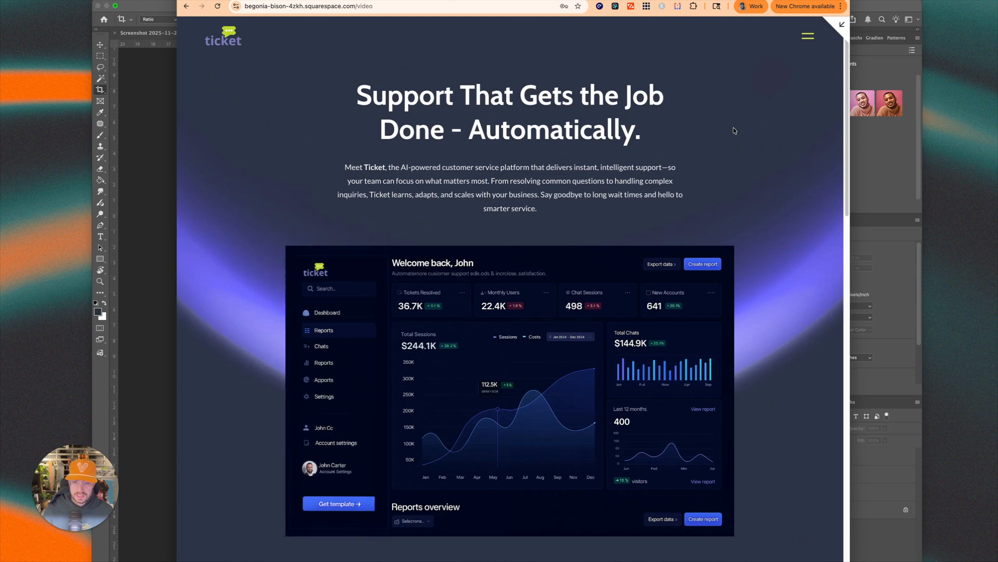
scroll(761, 106, down, 1)
click(842, 31)
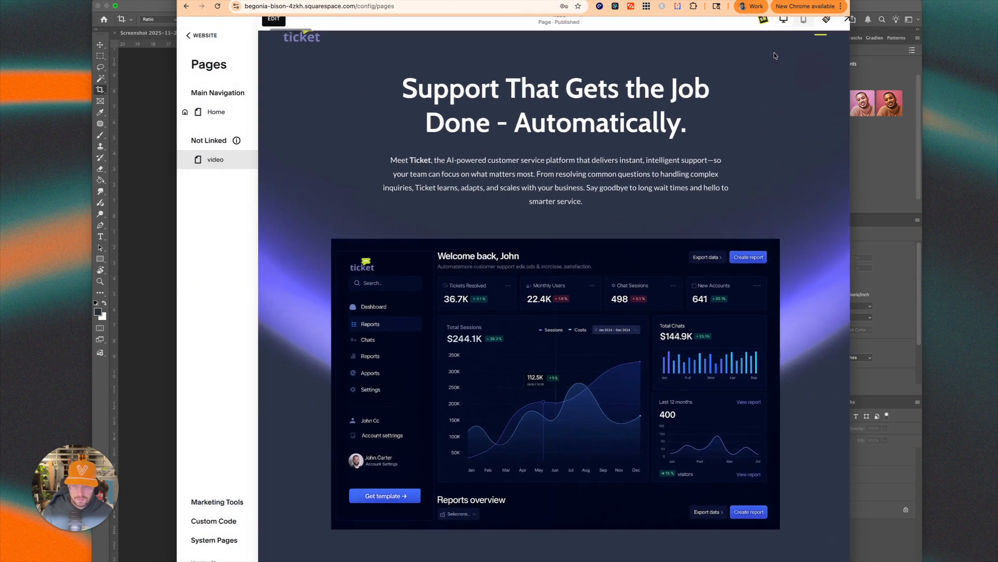
Step: Reopen the video page for editing and duplicate the hero section that holds the dashboard graphic
click(333, 33)
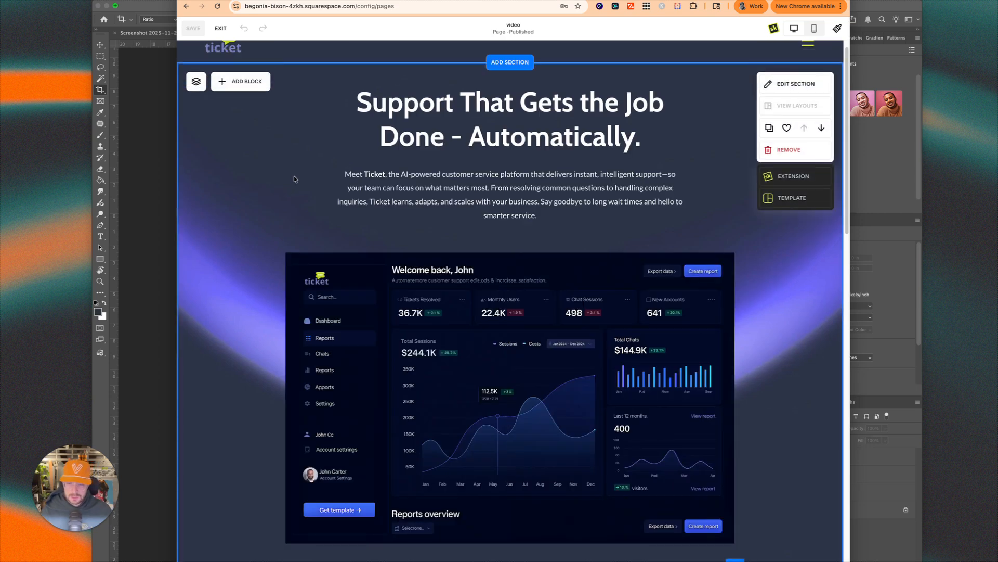
scroll(294, 176, down, 1)
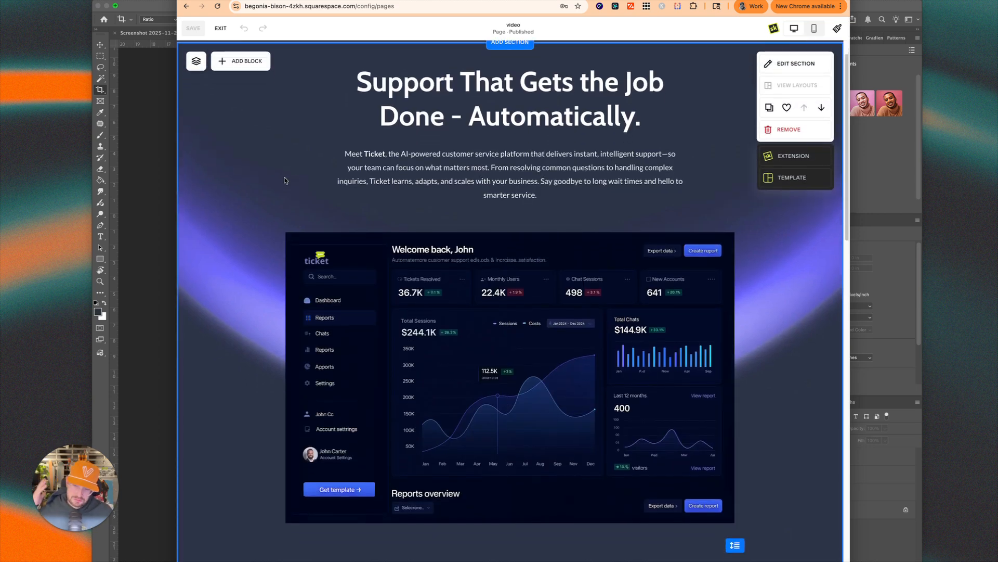
scroll(285, 180, down, 2)
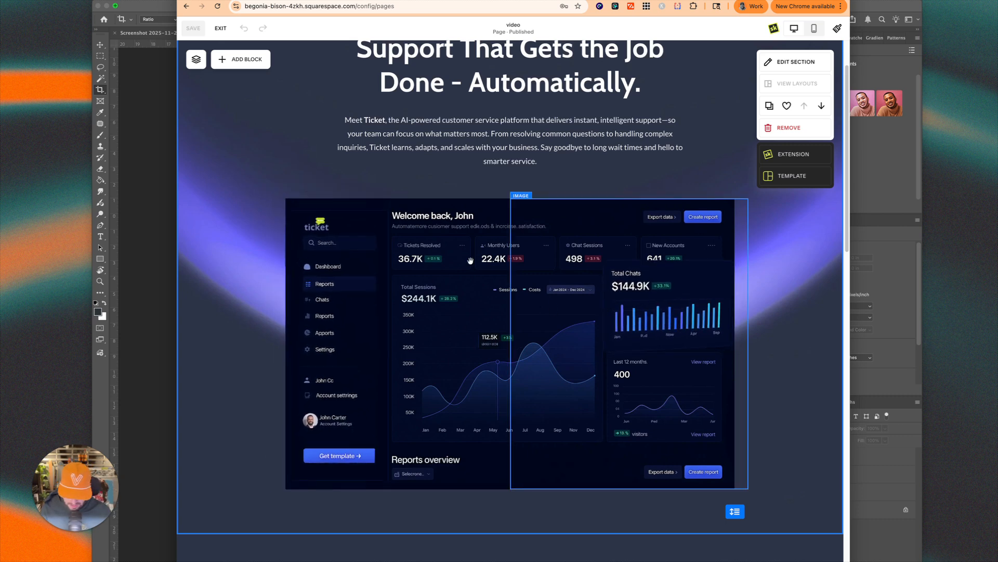
click(769, 106)
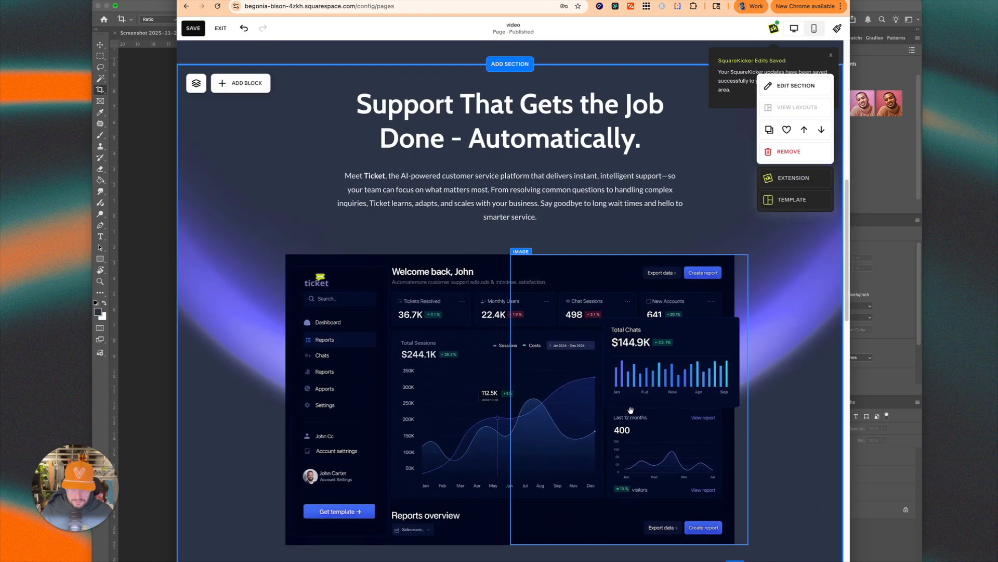
Step: Replace ticket2.png in the duplicated section's sidebar block with ticket-sidebar.png uploaded from the computer
click(419, 268)
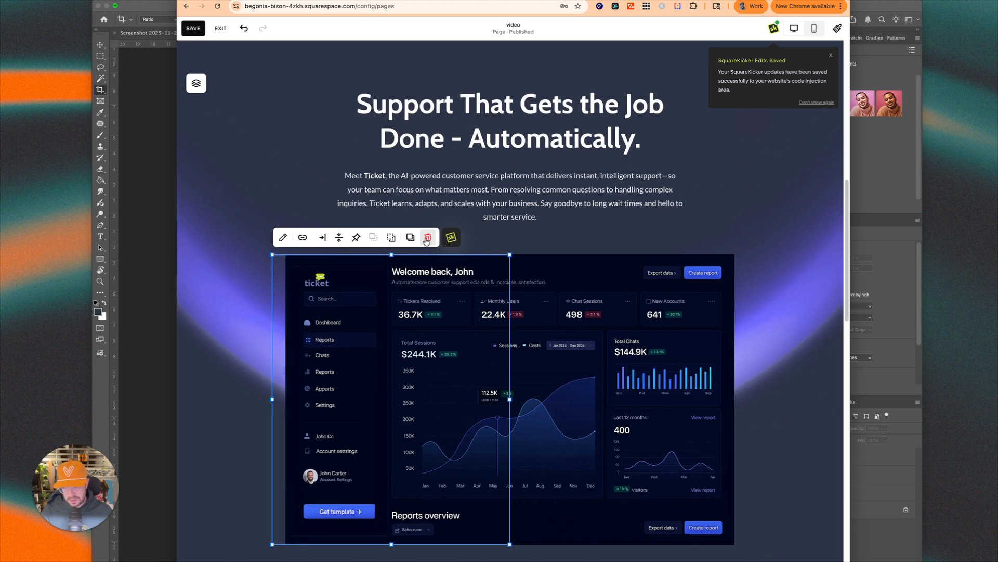
click(282, 238)
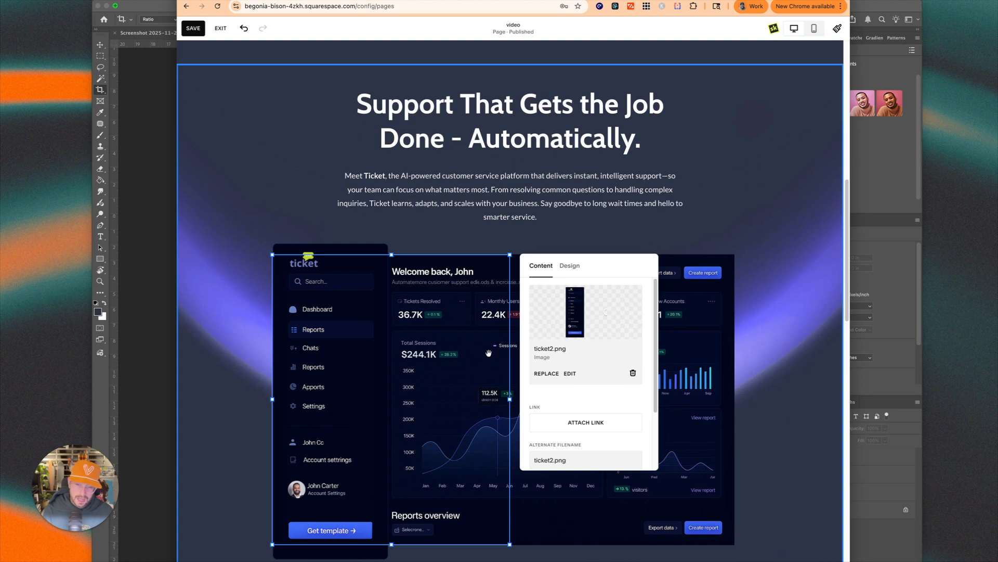
click(632, 375)
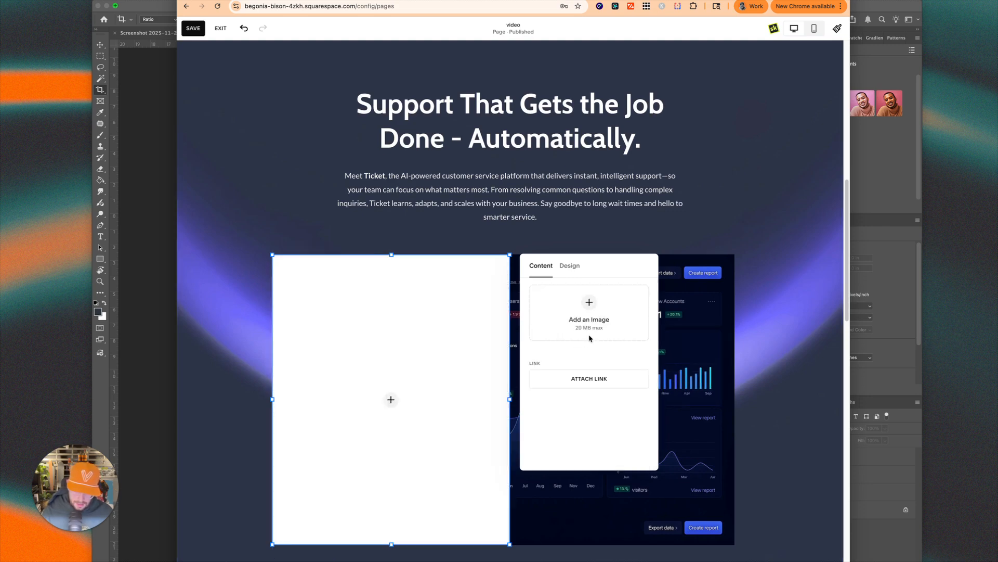
click(589, 302)
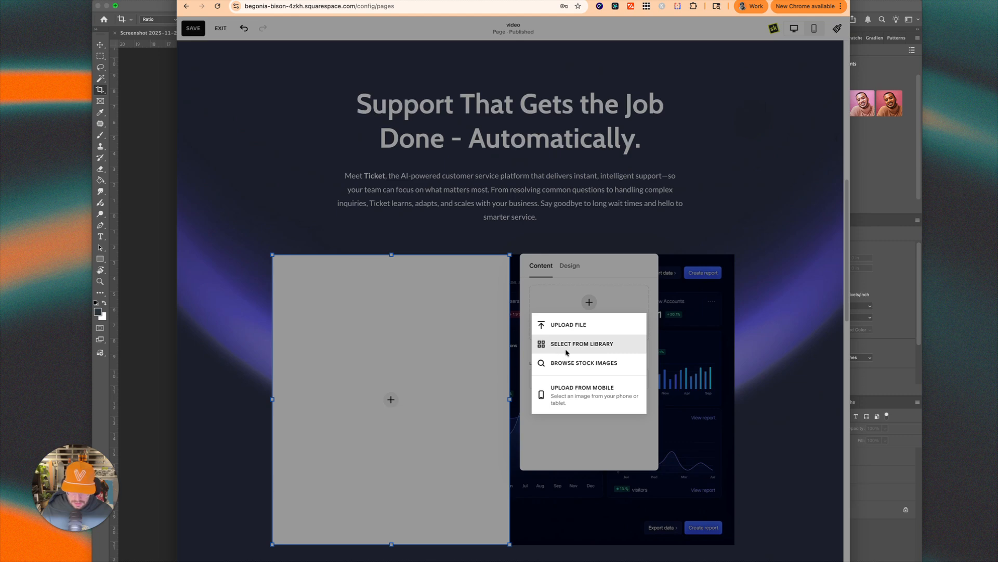
click(569, 327)
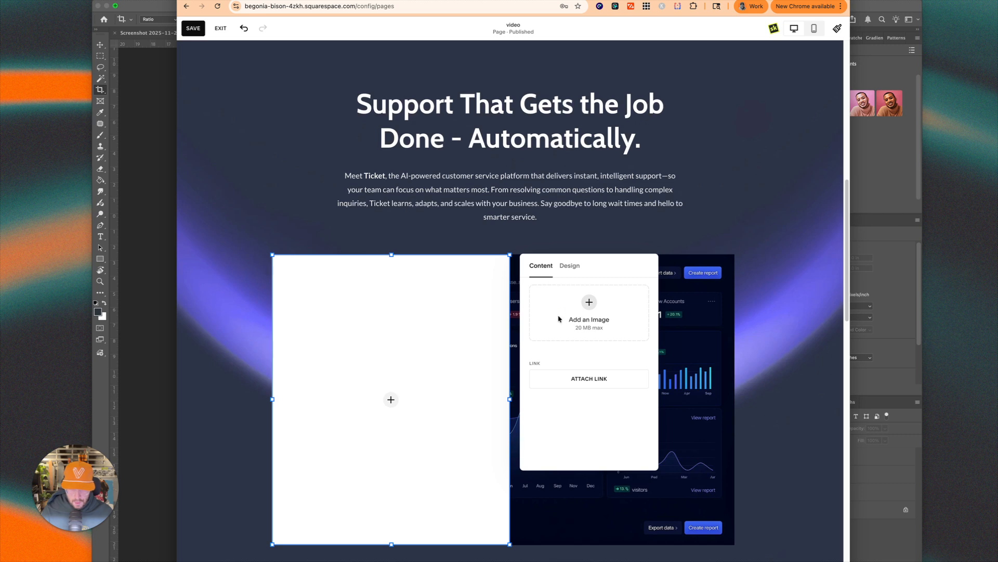
click(559, 319)
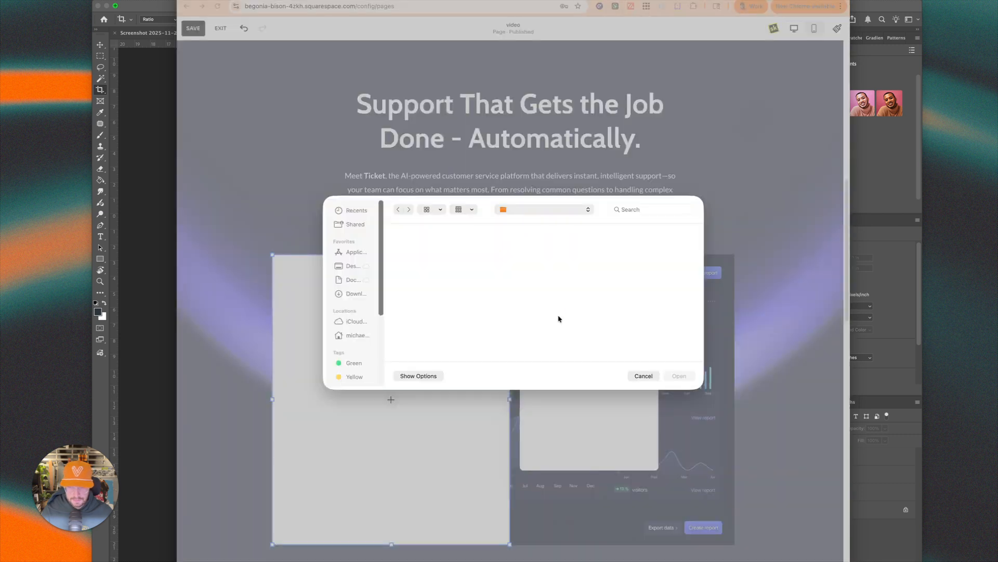
click(354, 265)
double_click(412, 249)
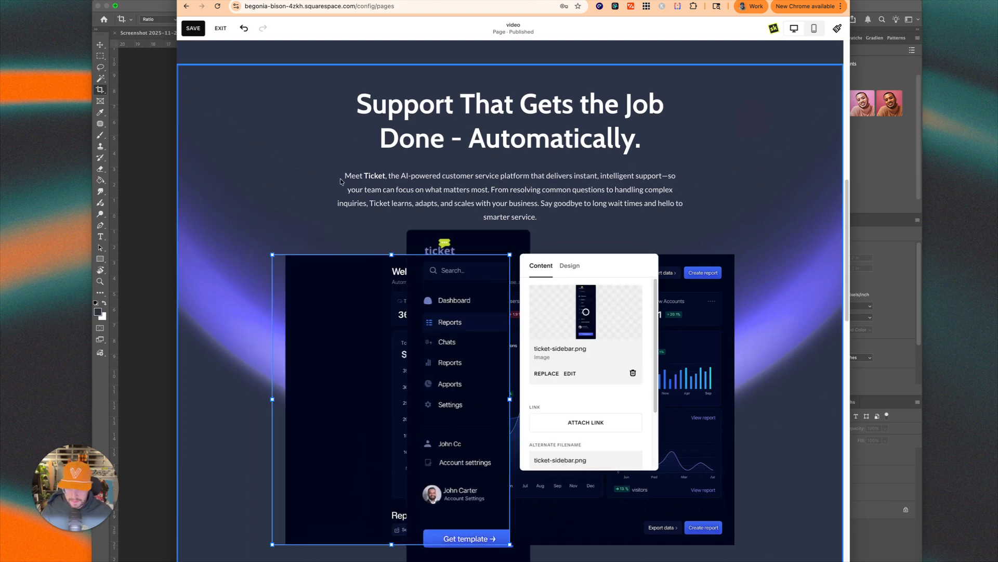
Step: Close the image block's settings, save the page with the duplicated section and exit the editor
drag(364, 291, 436, 392)
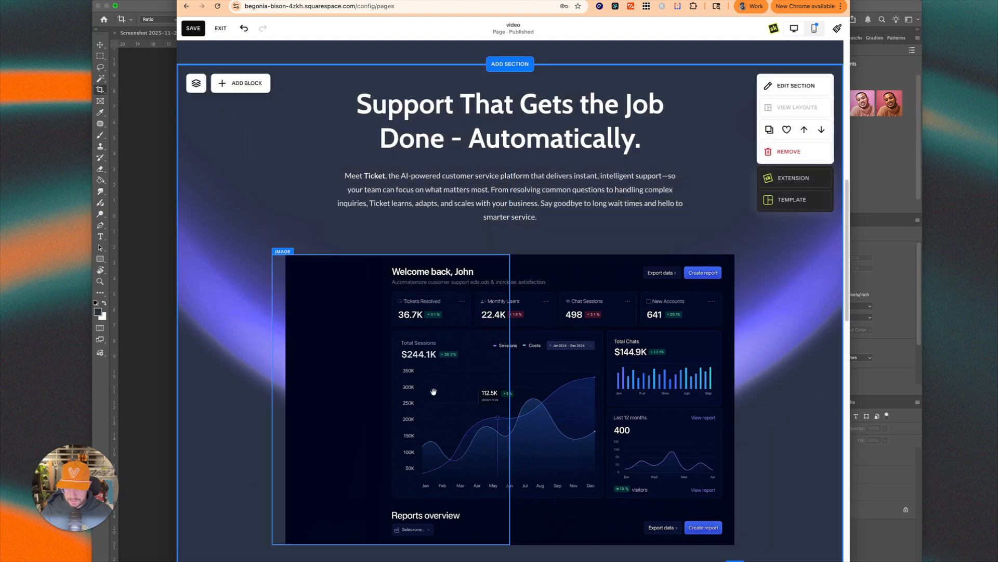
scroll(372, 398, down, 5)
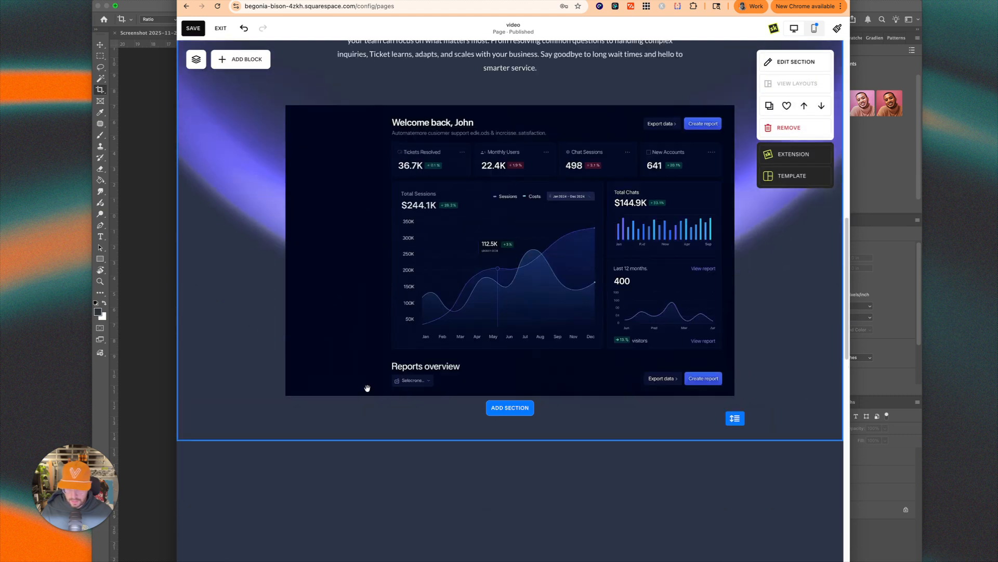
scroll(372, 398, up, 5)
click(193, 28)
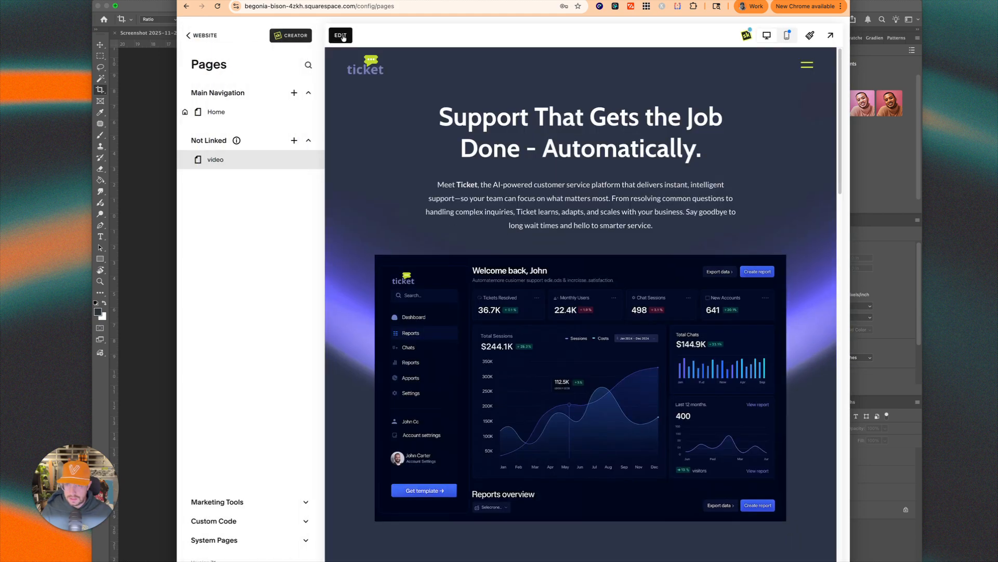
Step: Edit the page again and narrow the ticket-sidebar image block in the duplicated section from its inner edge
click(340, 35)
scroll(403, 281, down, 8)
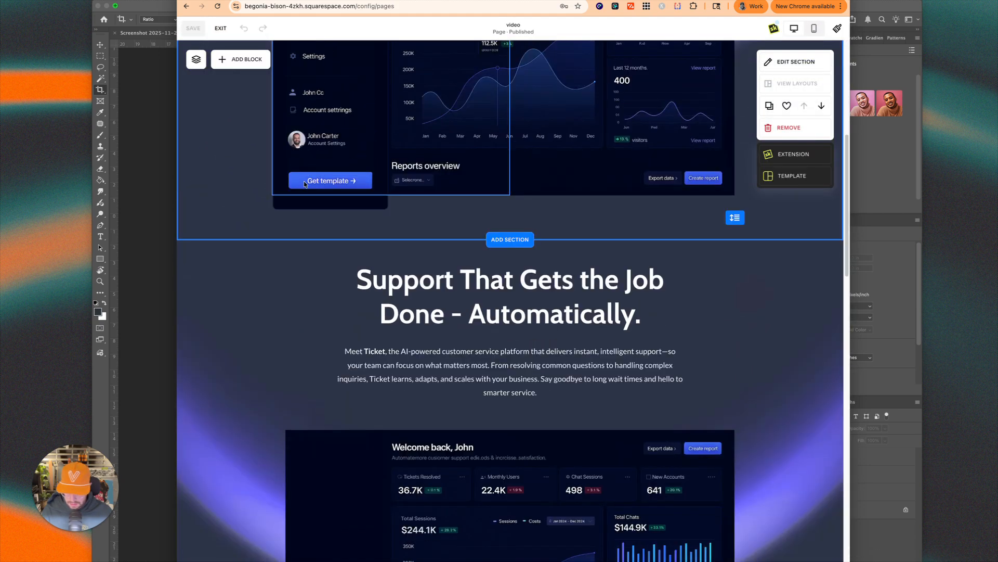
click(403, 281)
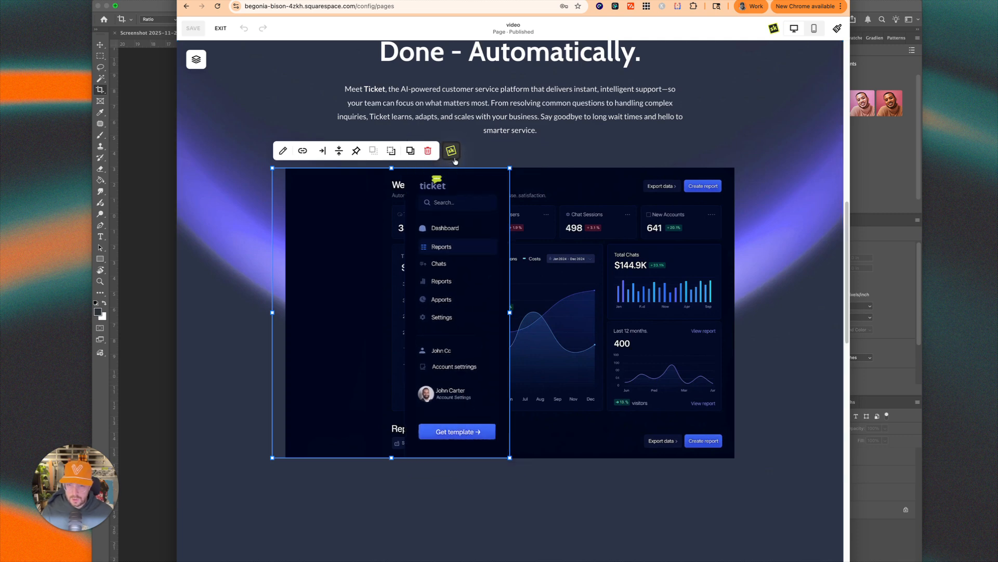
drag(494, 299, 483, 327)
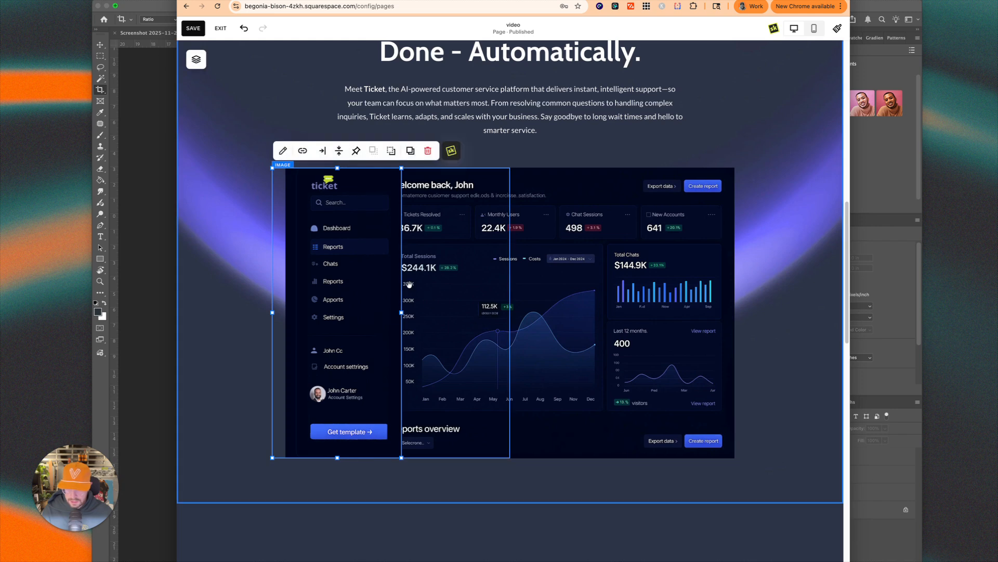
Step: Check the narrowed sidebar block's advanced SquareKicker options, including Magnetic Motion, and apply the settings
click(451, 152)
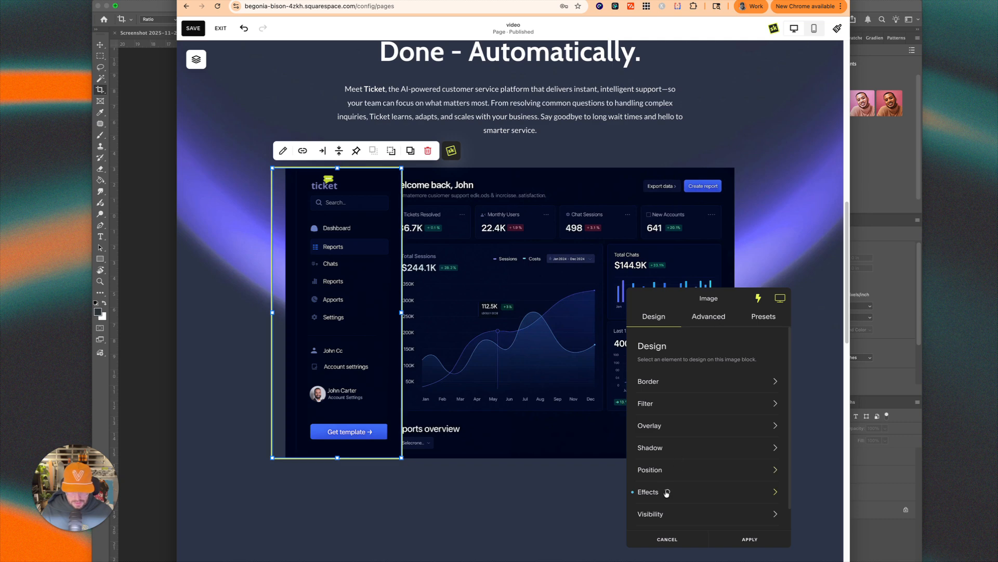
click(712, 318)
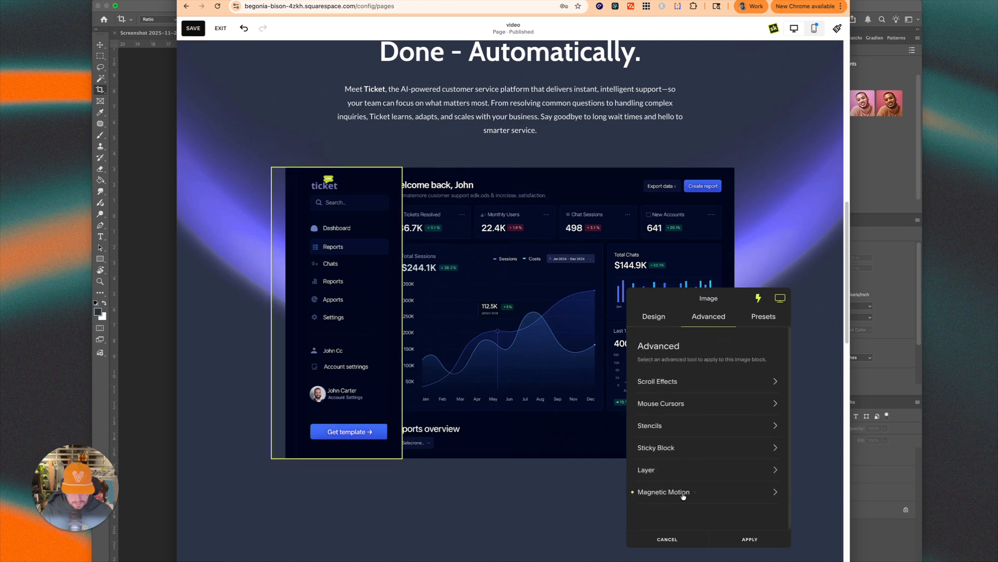
click(750, 539)
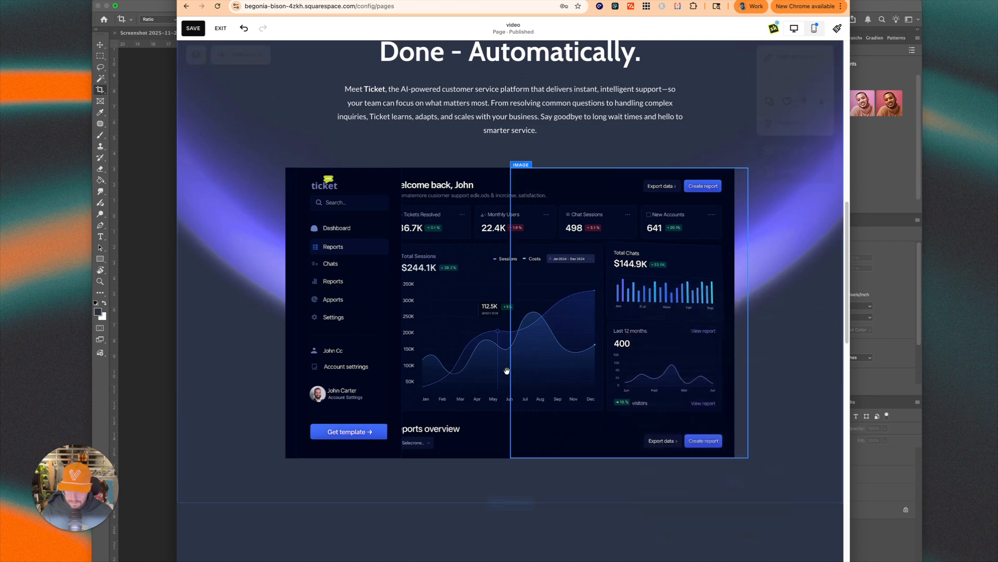
Step: Shift the ticket-sidebar block outward and narrow it from its outer edge to fit the dashboard's sidebar area
click(573, 331)
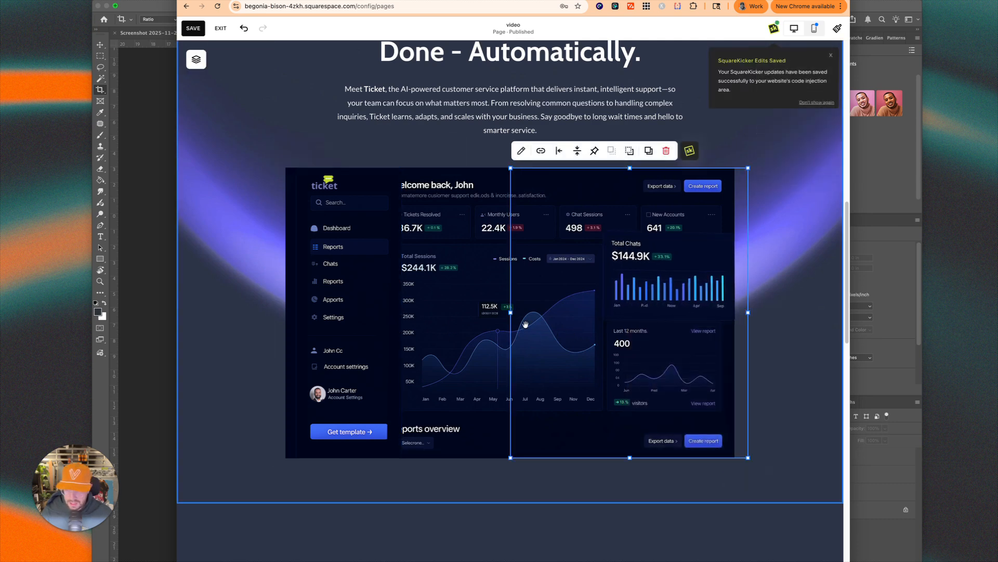
drag(365, 289, 345, 289)
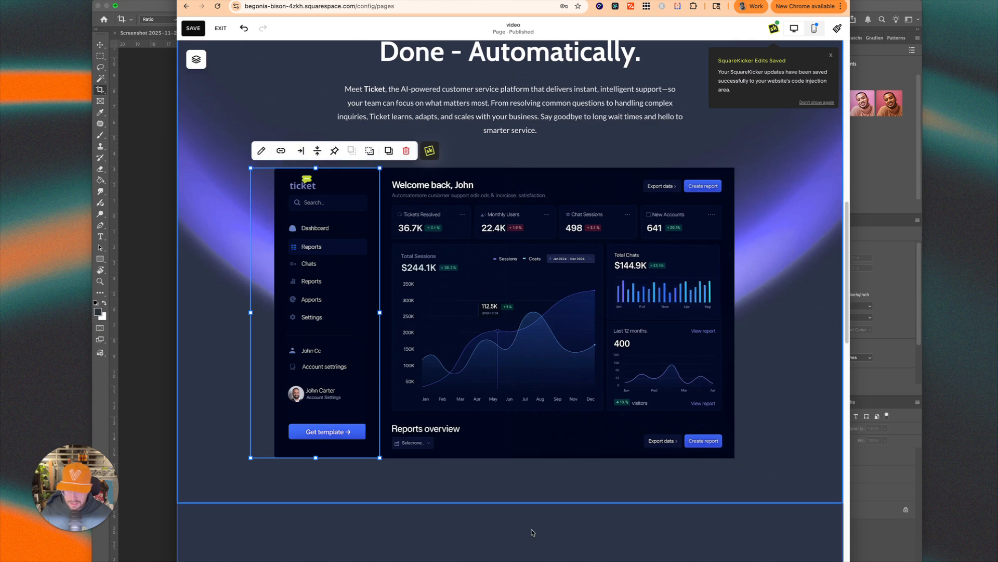
click(248, 460)
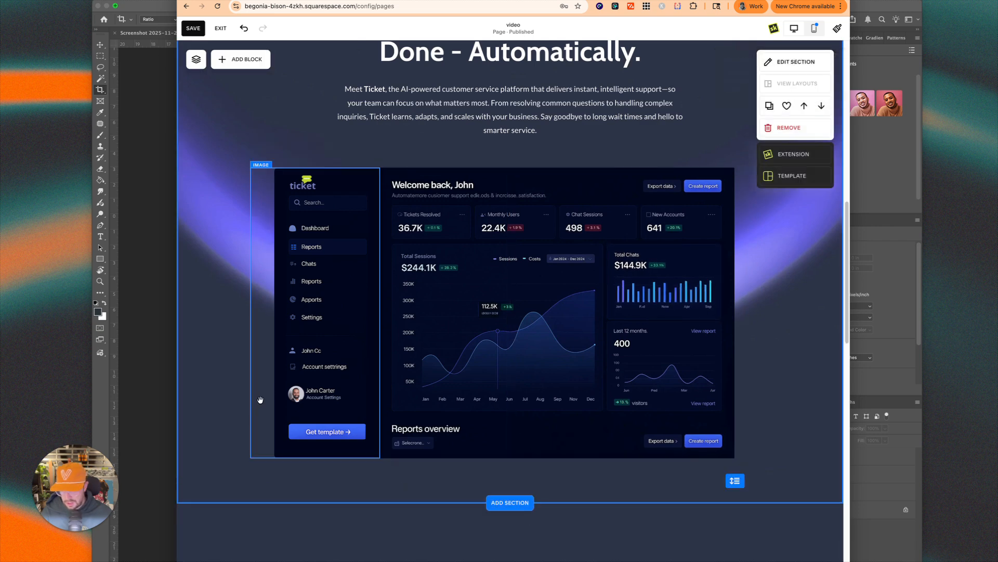
drag(276, 393, 281, 315)
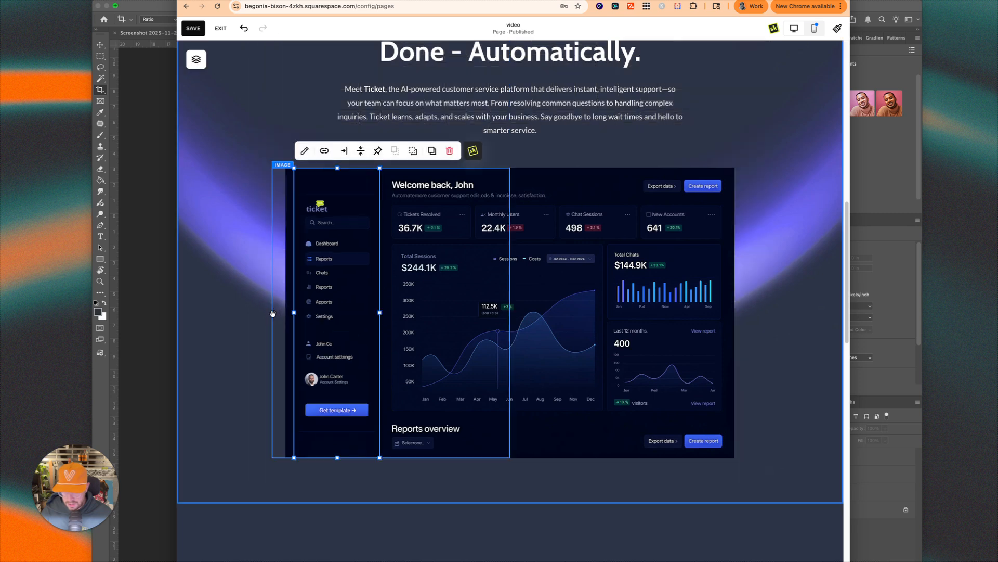
click(267, 319)
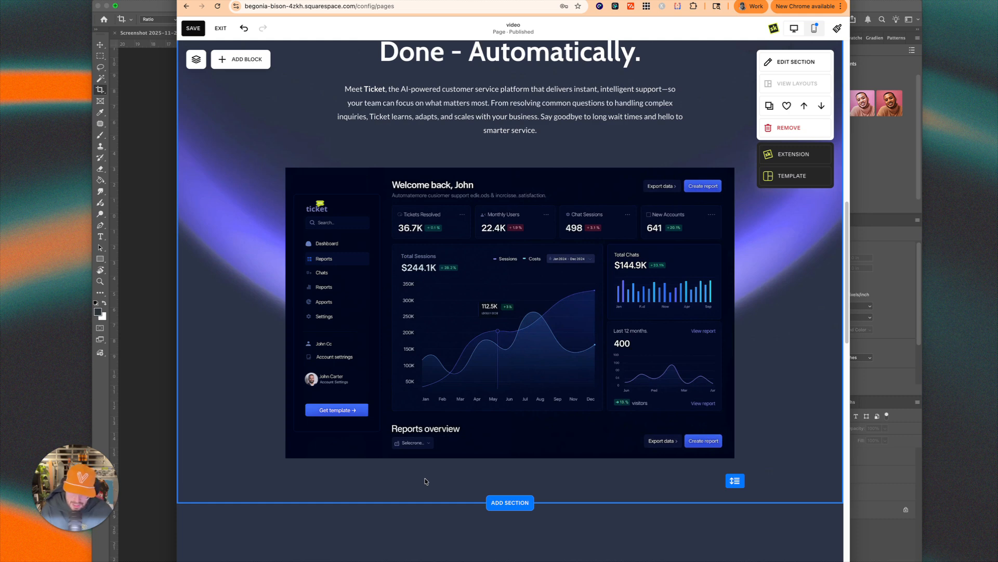
click(345, 379)
drag(334, 326, 339, 329)
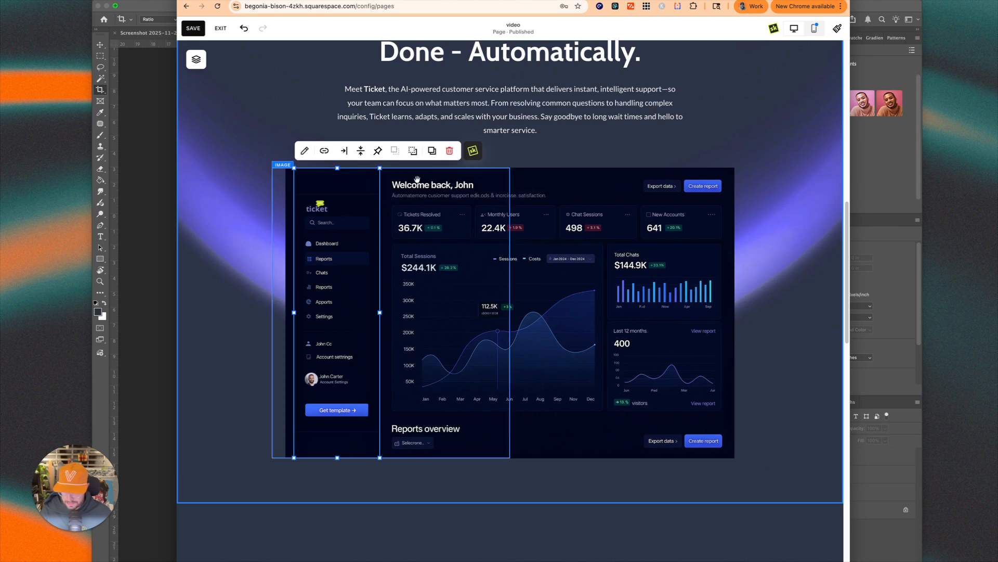
Step: Offset the duplicated section's sidebar image block horizontally by 3% with SquareKicker's Position design settings, leaving no vertical offset
click(473, 151)
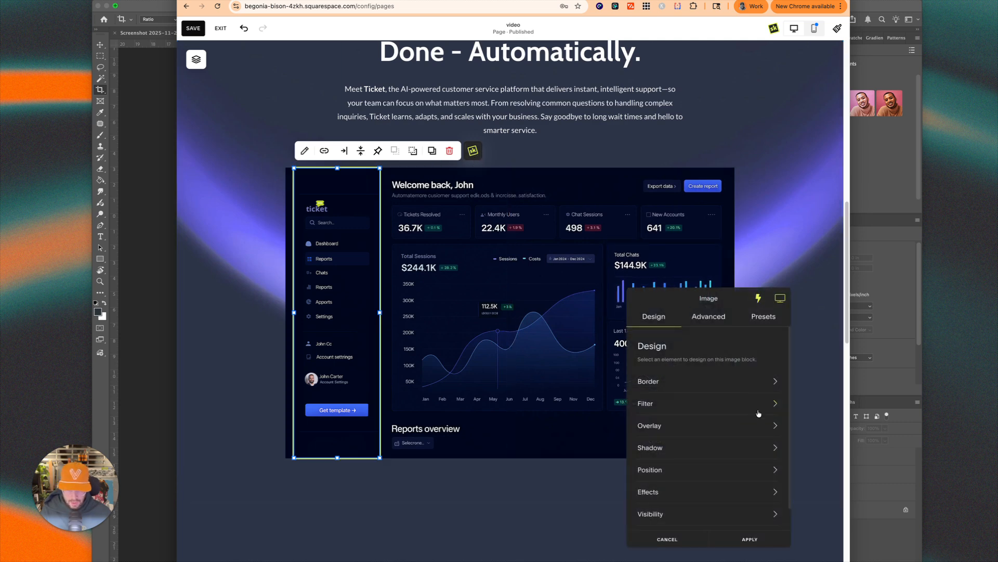
drag(721, 302, 630, 181)
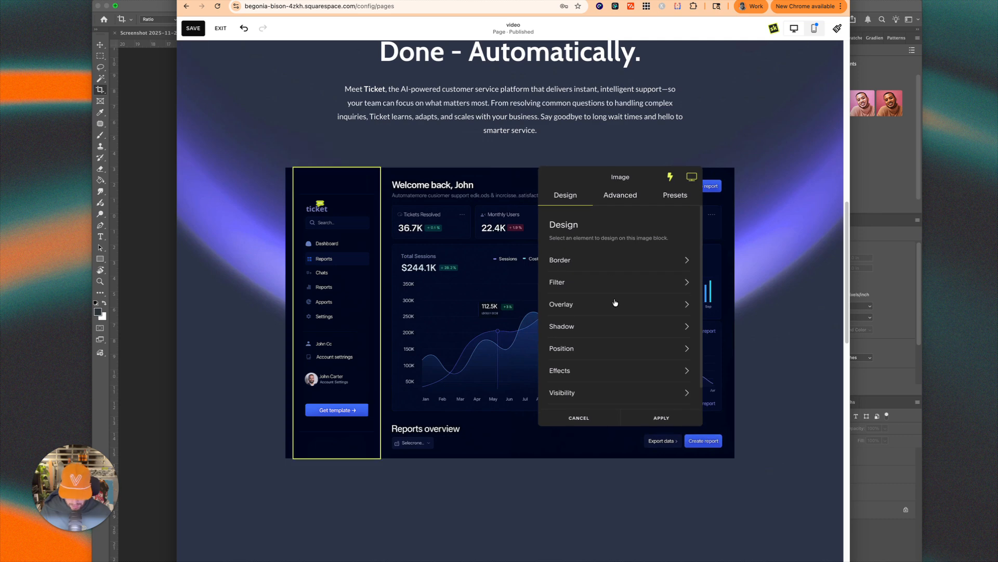
click(599, 354)
drag(620, 327, 627, 327)
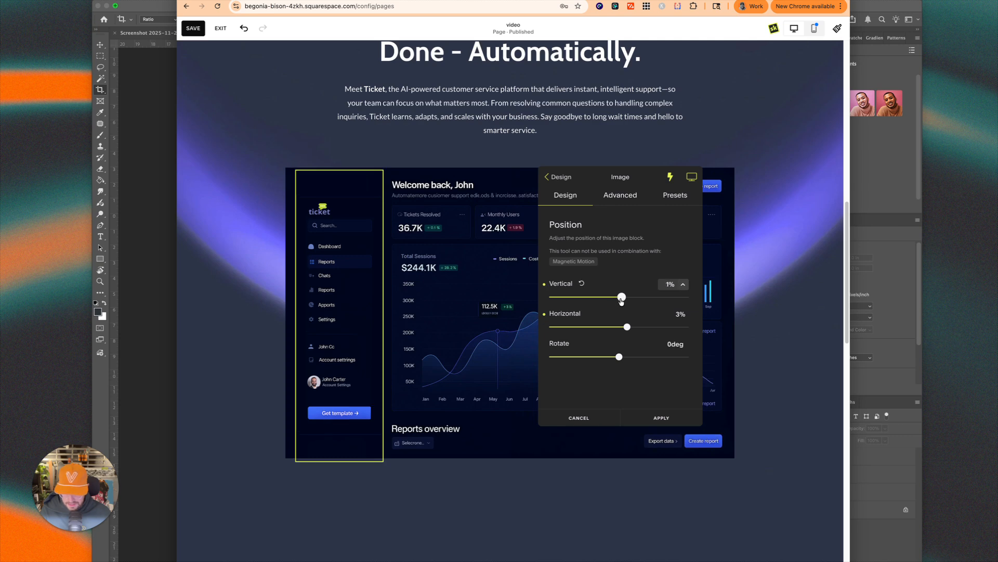
click(562, 179)
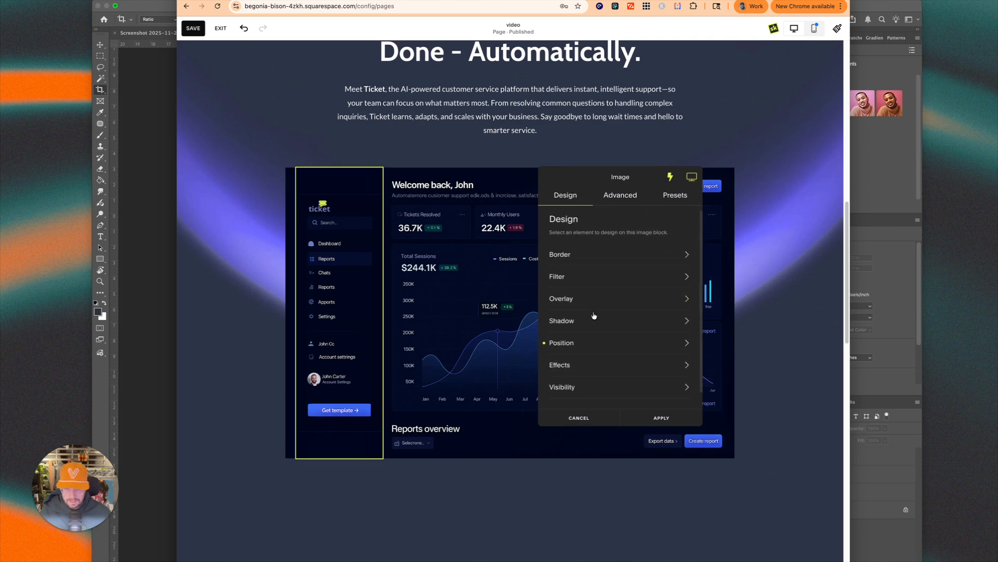
Step: Set the sidebar image block's scale to 102% in SquareKicker's Effects and apply the changes
click(607, 367)
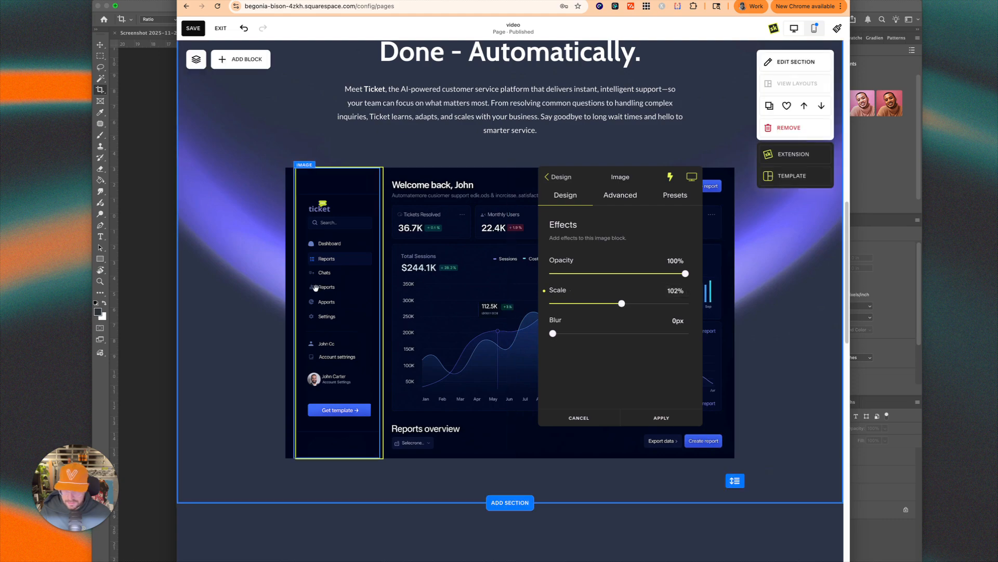
click(364, 253)
click(254, 170)
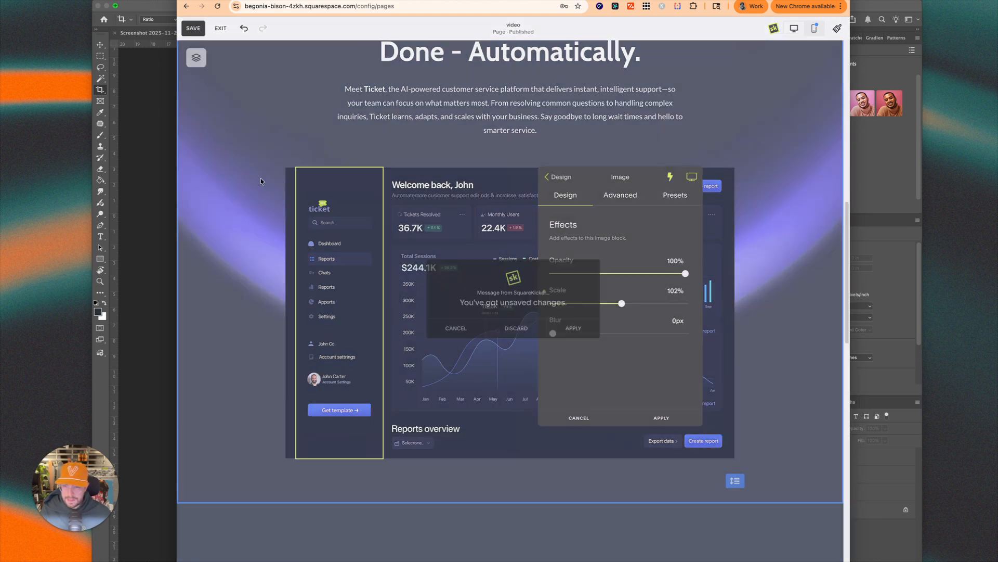
click(574, 312)
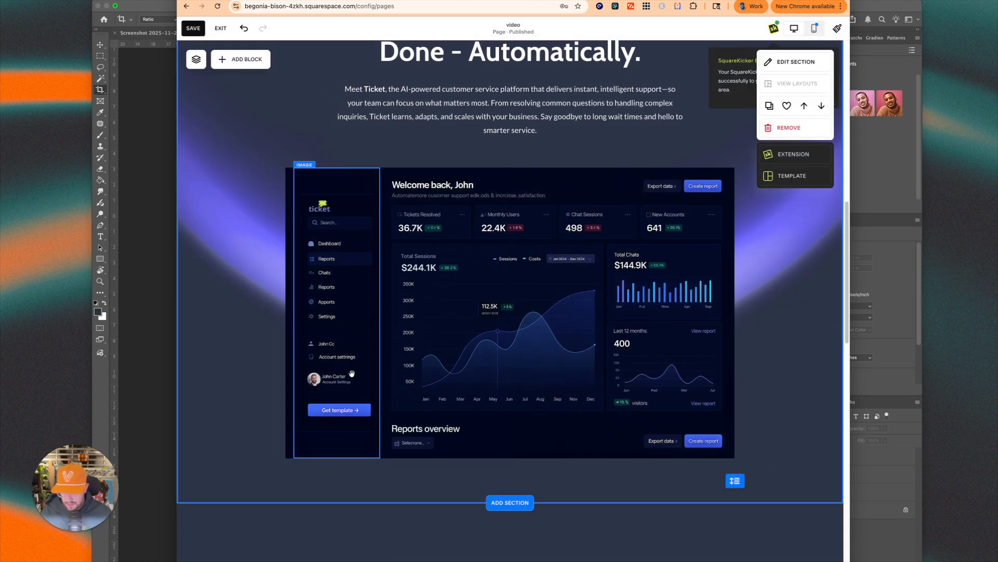
Step: In the duplicated section's mobile layout, narrow the main dashboard block to half width and place the other dashboard piece against its open side
click(816, 29)
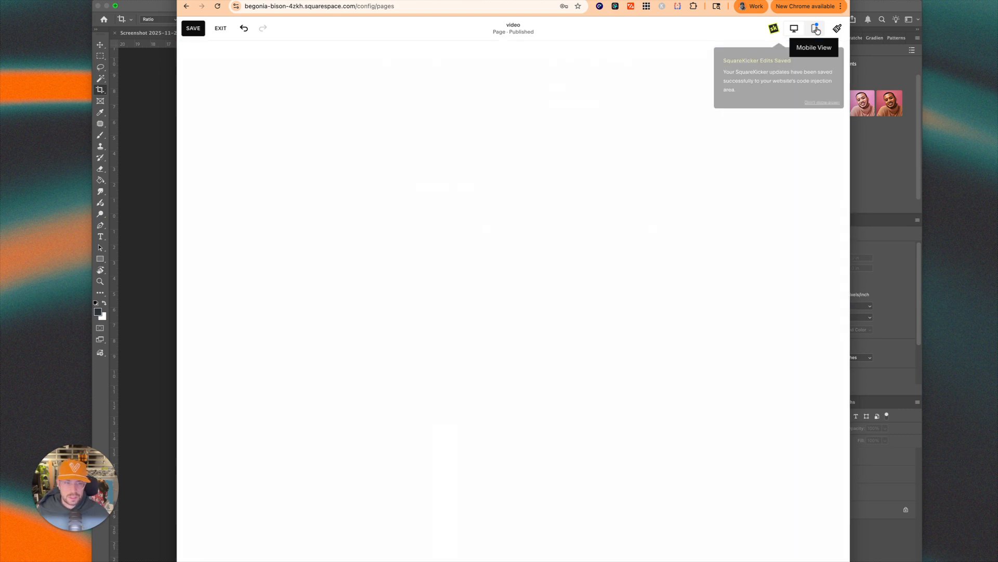
scroll(516, 193, down, 10)
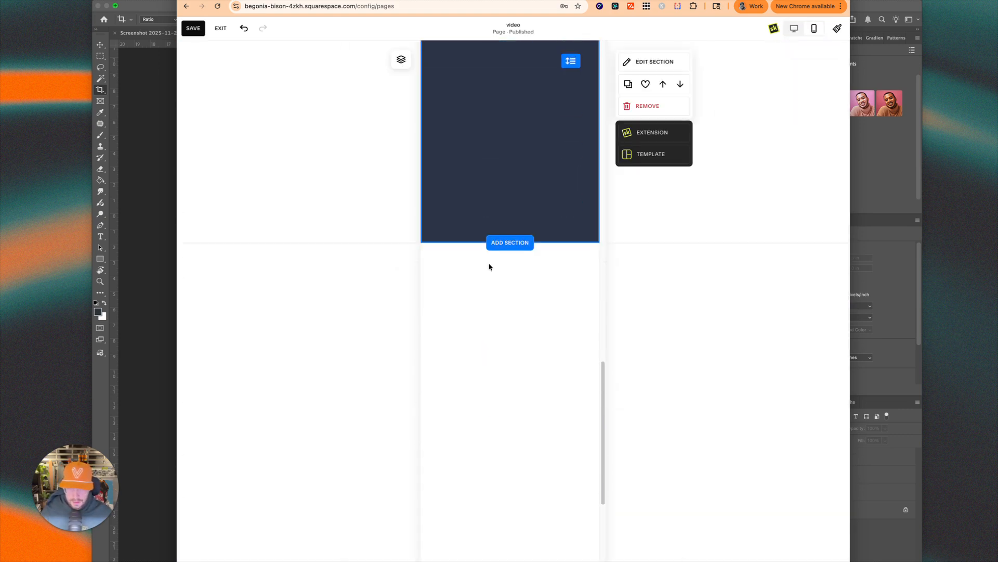
scroll(502, 271, up, 5)
scroll(568, 291, down, 4)
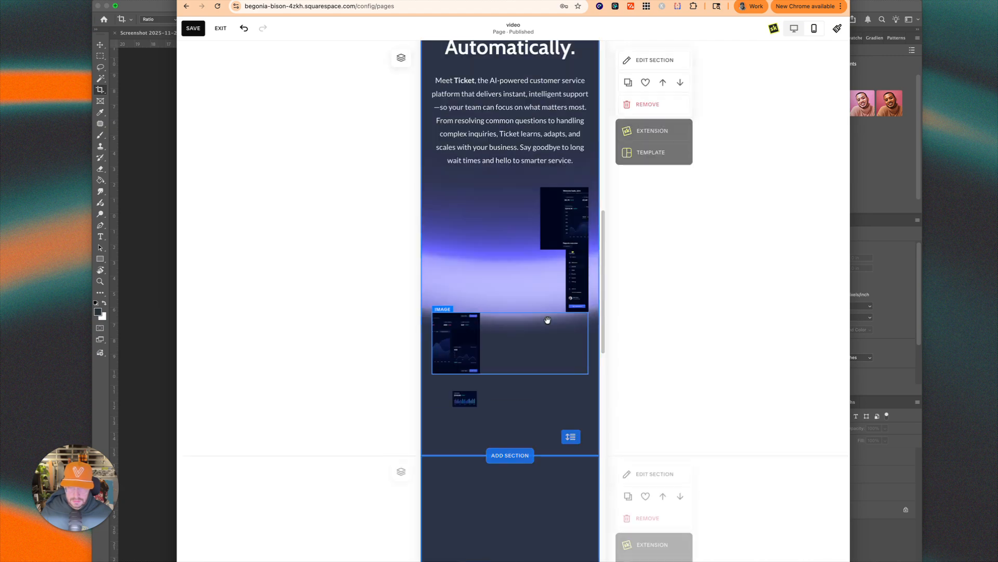
scroll(546, 319, up, 6)
scroll(520, 328, down, 6)
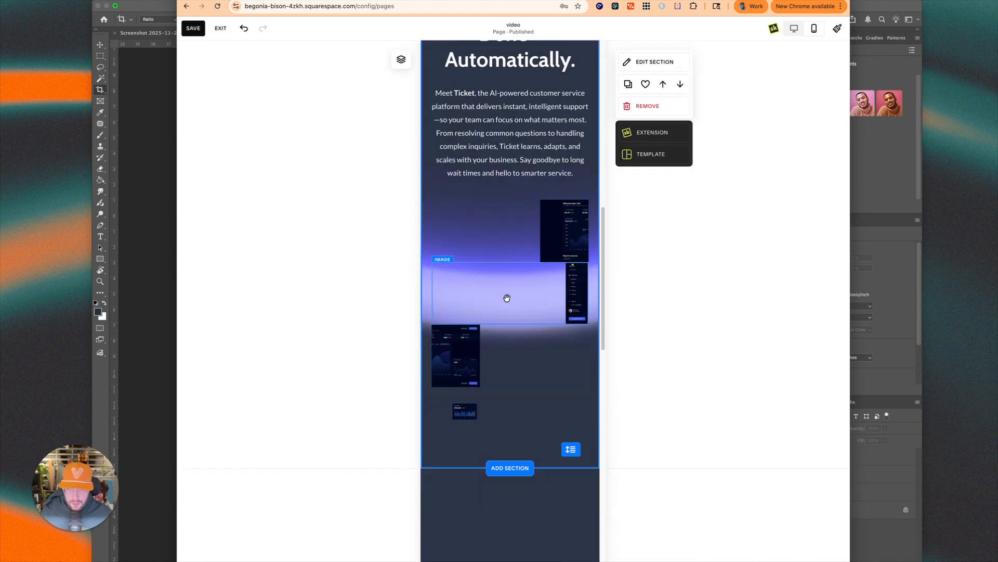
click(541, 232)
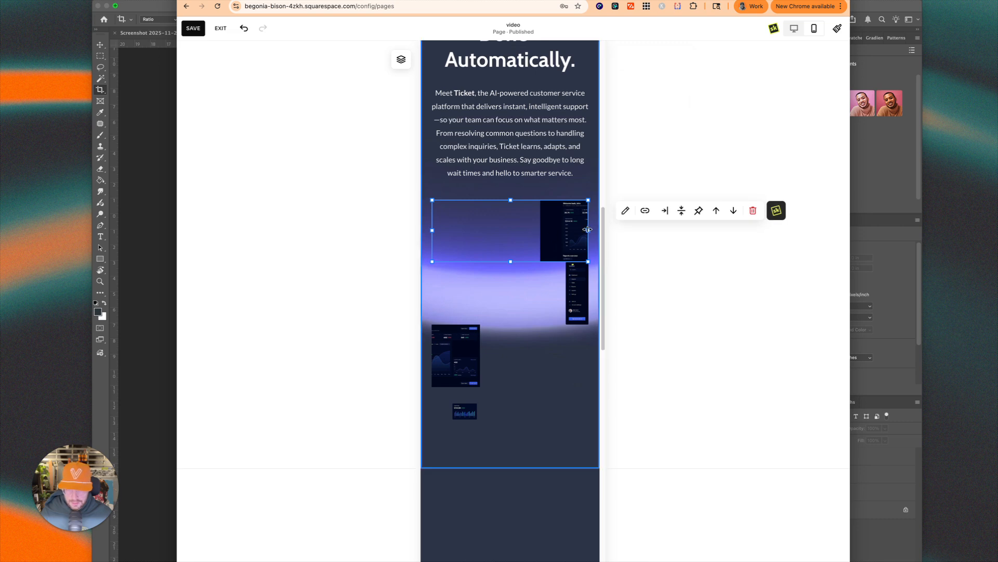
drag(588, 230, 509, 234)
drag(478, 268, 508, 229)
click(546, 319)
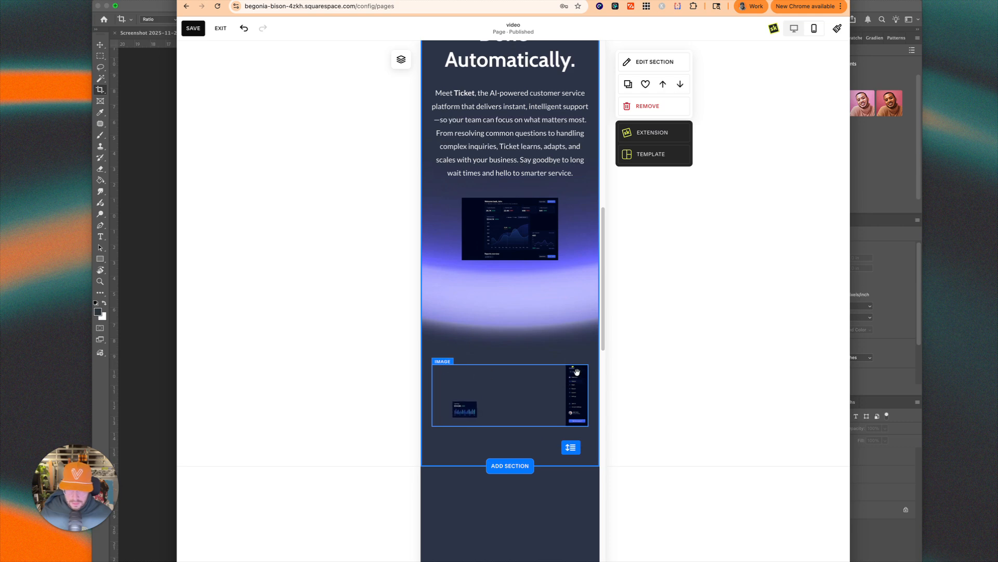
Step: Move the duplicated section's sidebar block onto the dashboard in the mobile layout and adjust its width to fit the outer edge
drag(482, 381, 482, 229)
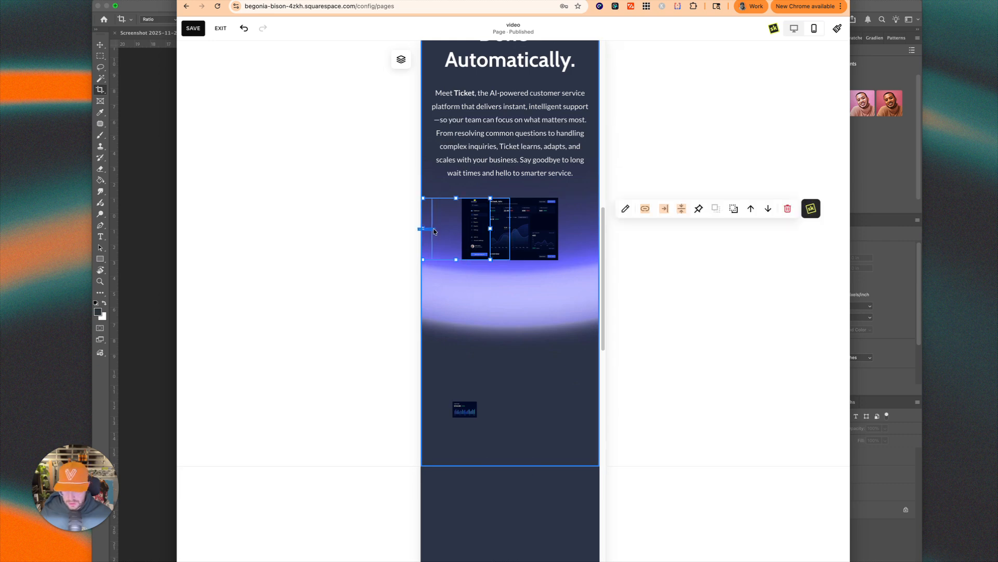
drag(430, 232, 487, 232)
click(528, 354)
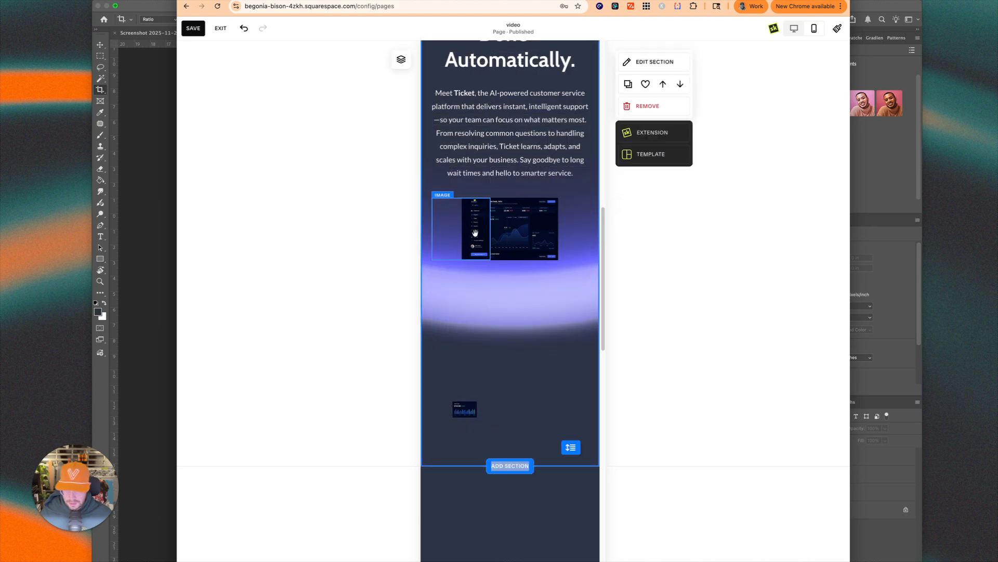
Step: In the original section's mobile layout, narrow the main dashboard block to half width and join the second dashboard piece to it
scroll(500, 356, up, 3)
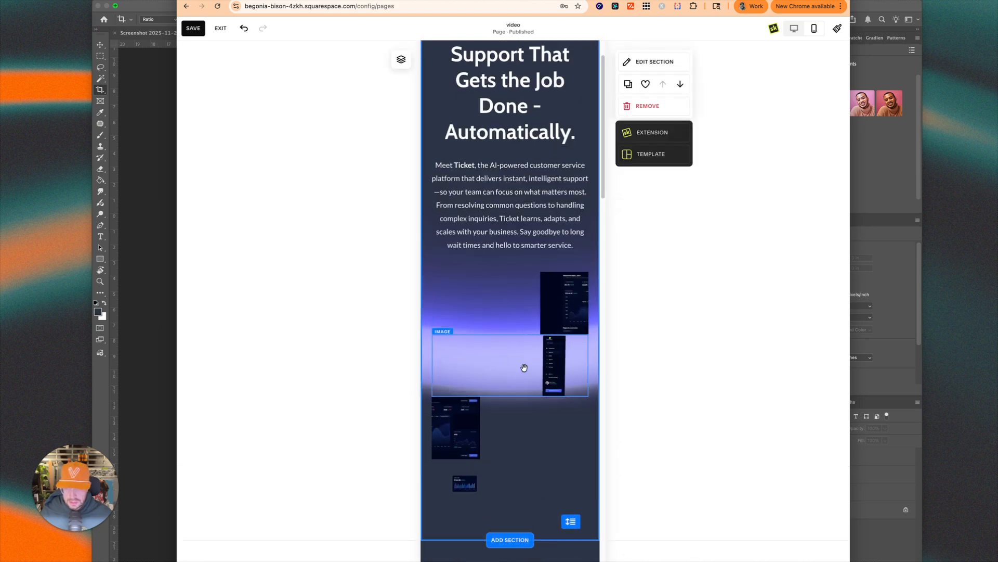
click(581, 300)
drag(581, 300, 511, 301)
drag(482, 419, 535, 317)
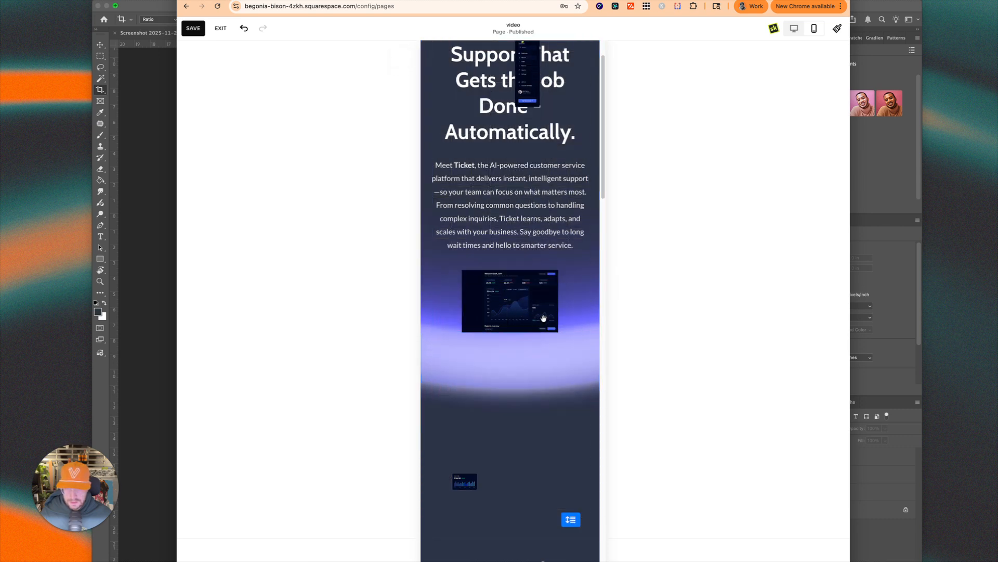
drag(588, 299, 511, 302)
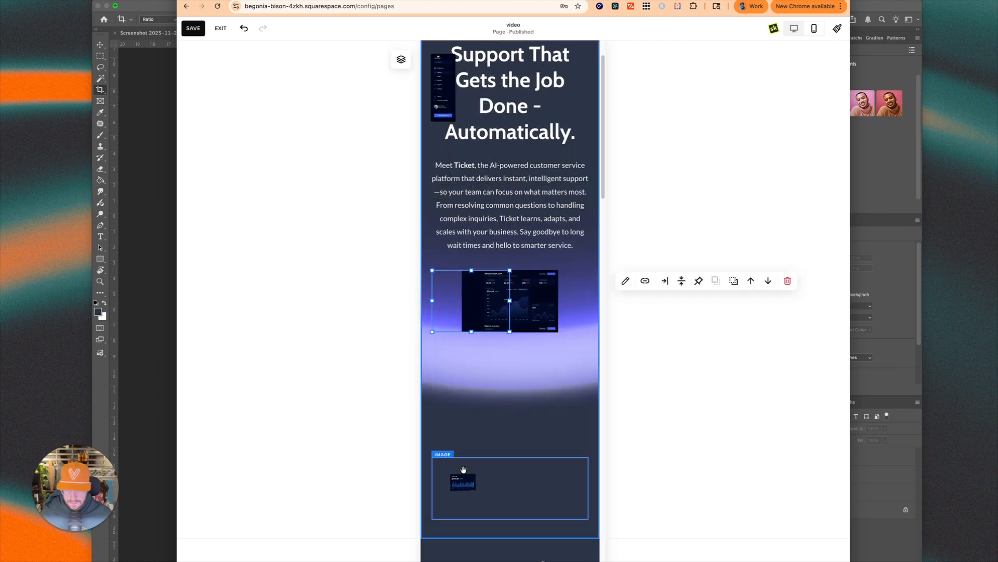
Step: Place the original section's chart card and sidebar over the mobile dashboard, save the page and exit the editor
drag(464, 480, 510, 301)
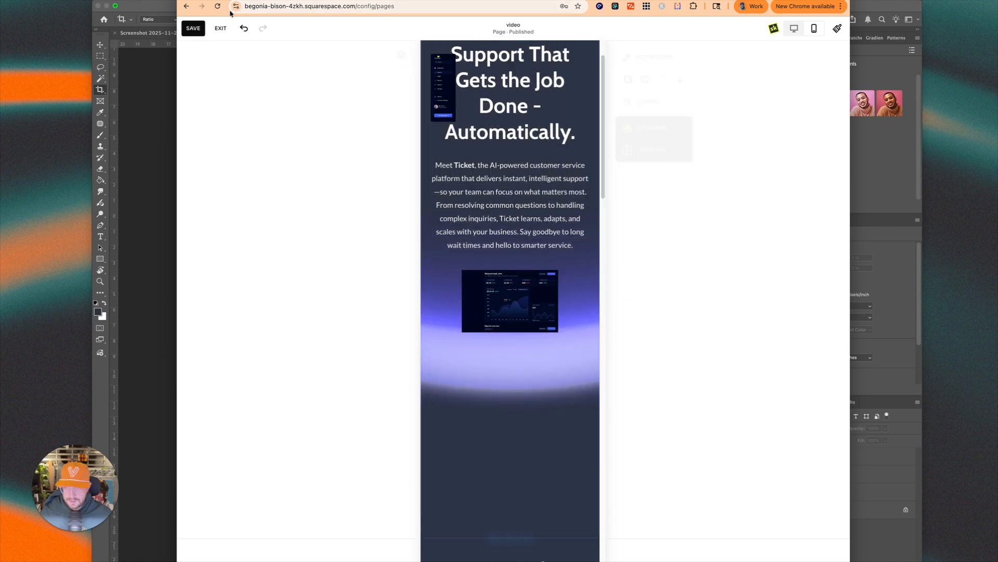
click(193, 28)
click(220, 28)
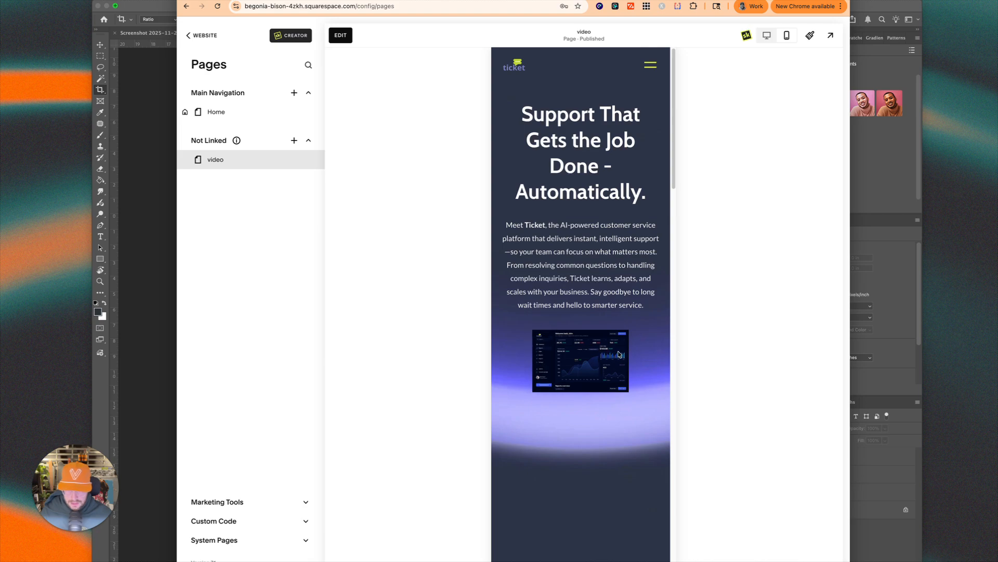
Step: Examine the dashboard graphics and their hover effects in both sections of the mobile preview, and switch back to the desktop preview
scroll(535, 351, down, 2)
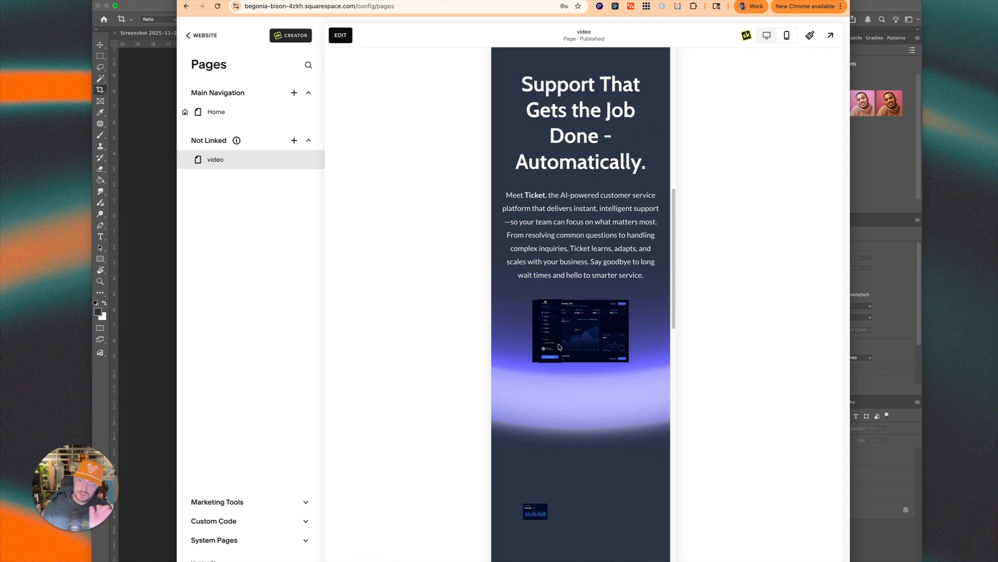
scroll(559, 346, down, 5)
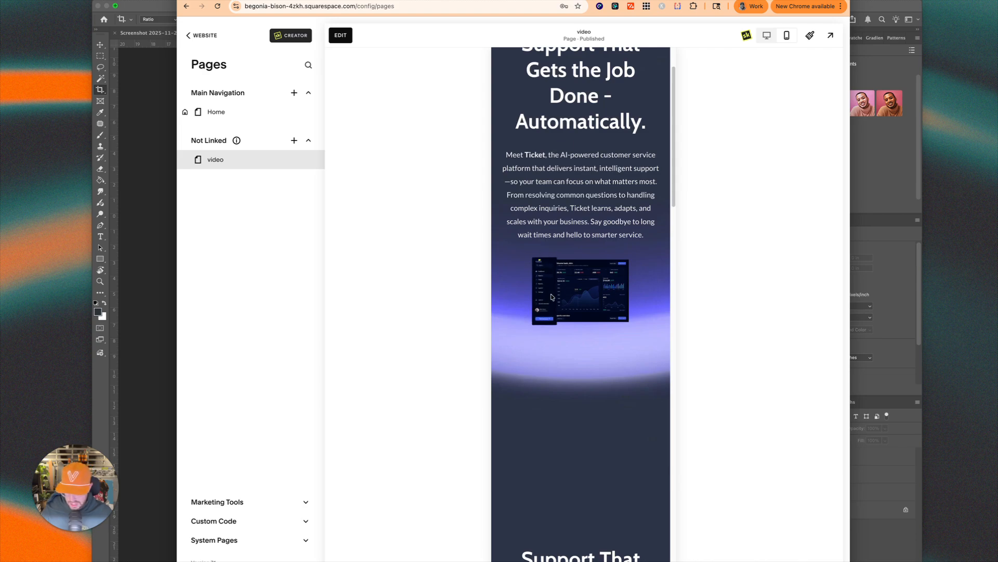
scroll(603, 398, down, 8)
scroll(608, 396, up, 10)
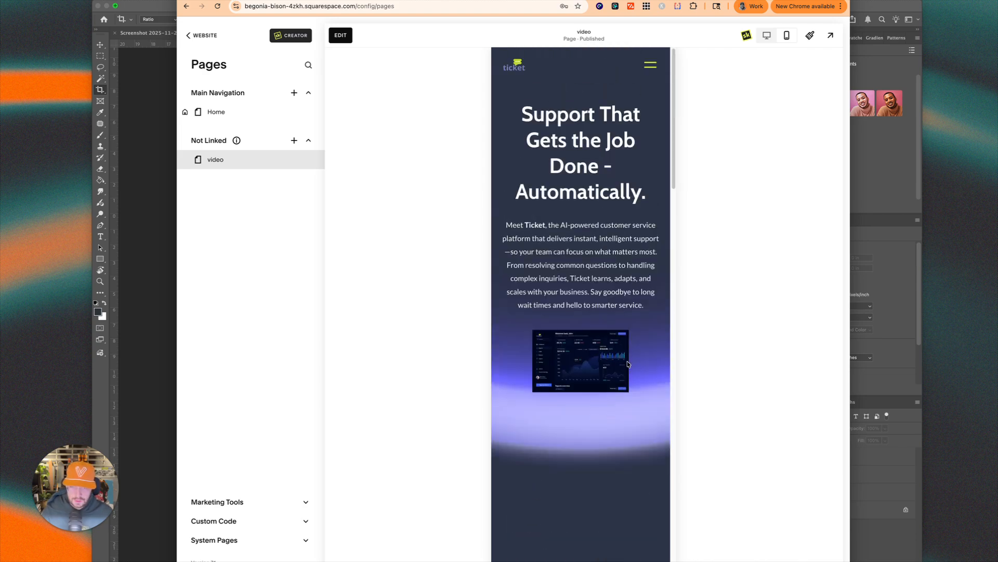
scroll(585, 357, down, 4)
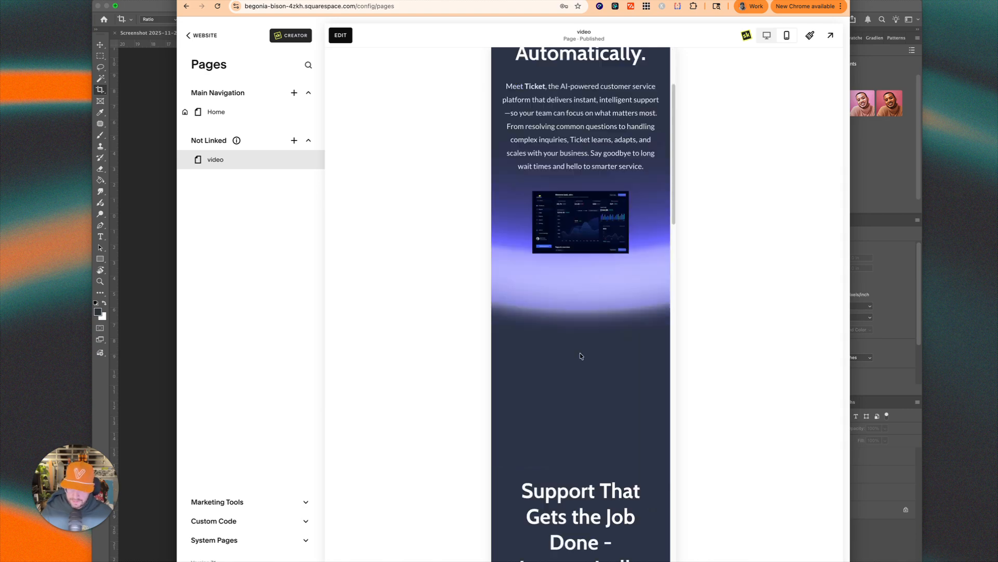
scroll(579, 352, up, 3)
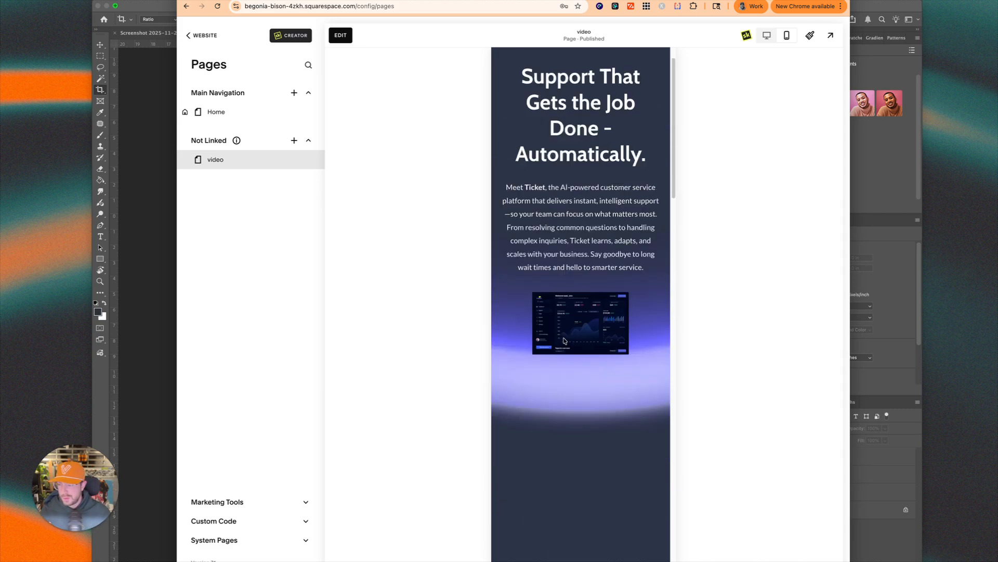
scroll(559, 338, up, 1)
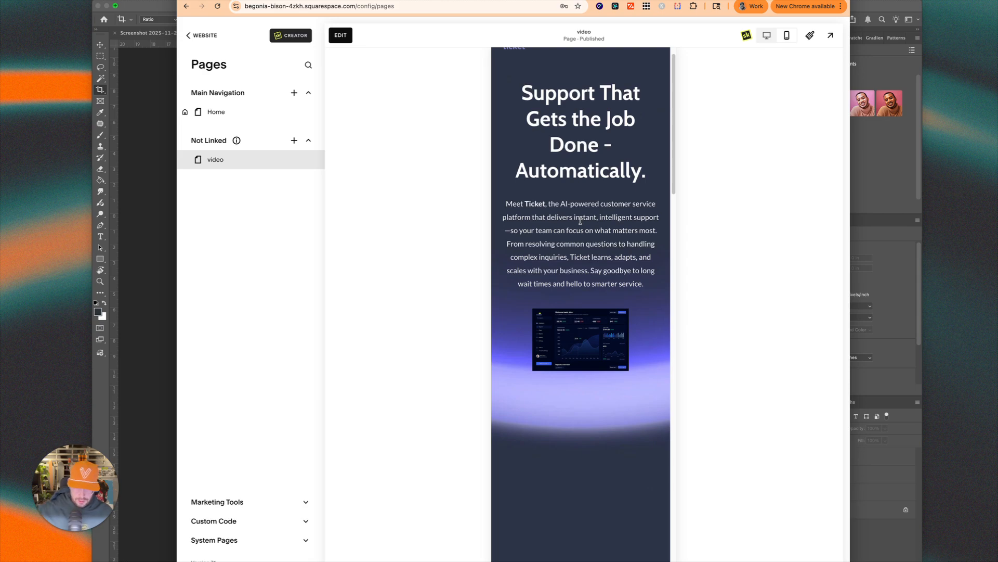
scroll(581, 221, up, 2)
click(766, 43)
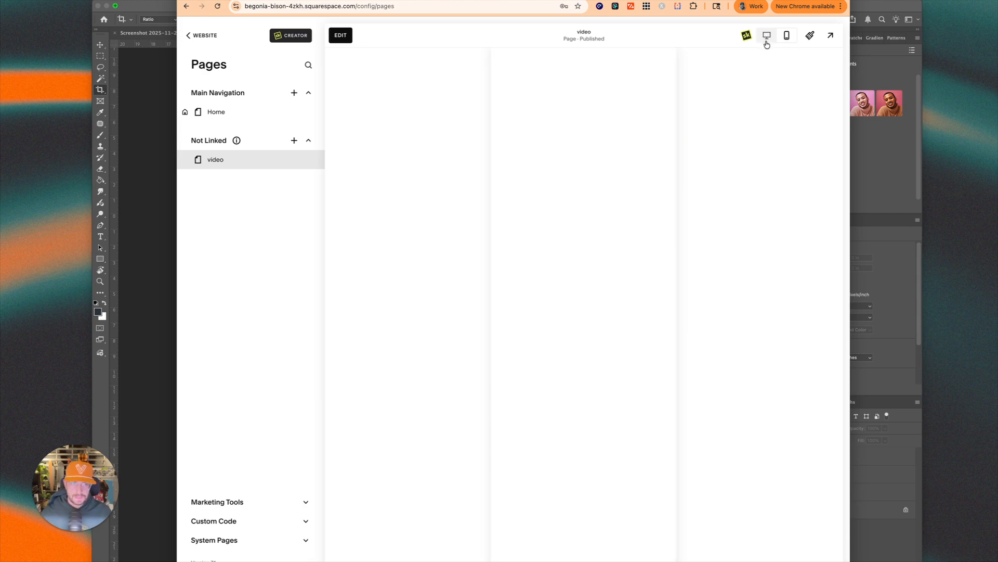